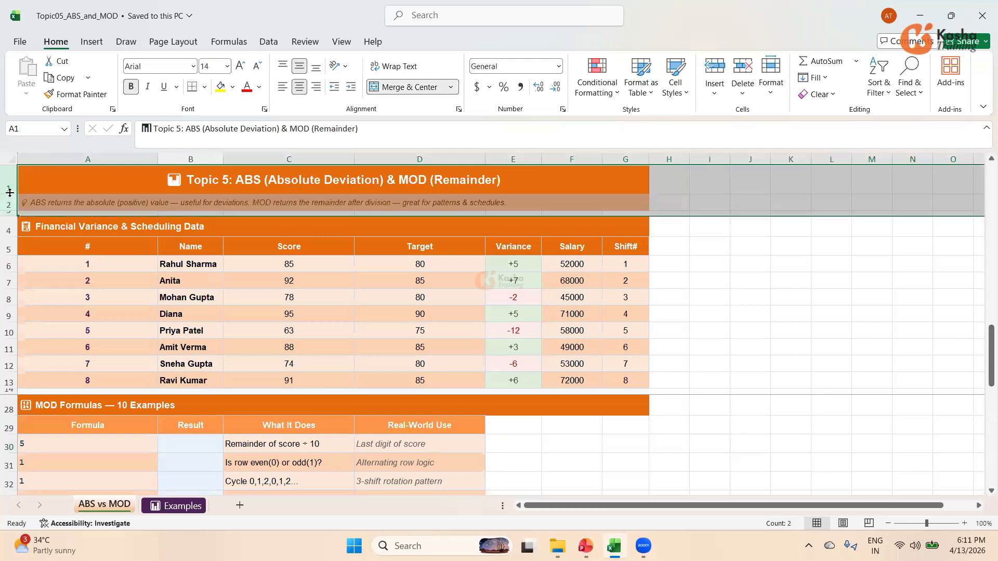
- Hide the title and description rows 1 to 3 above the Financial Variance & Scheduling Data table
{"action": "right_click", "coordinate": [10, 190]}
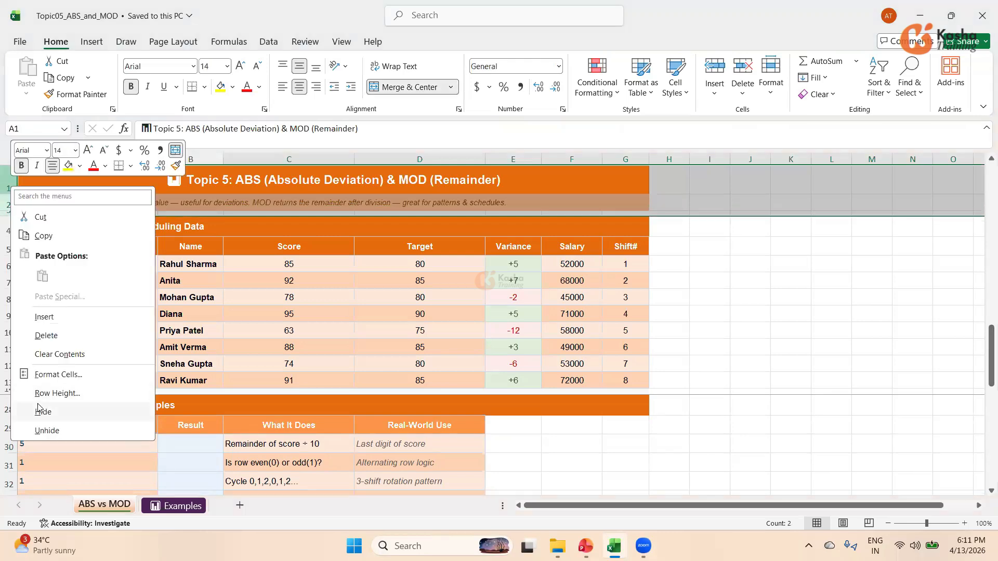
{"action": "left_click", "coordinate": [41, 411]}
{"action": "left_click", "coordinate": [735, 259]}
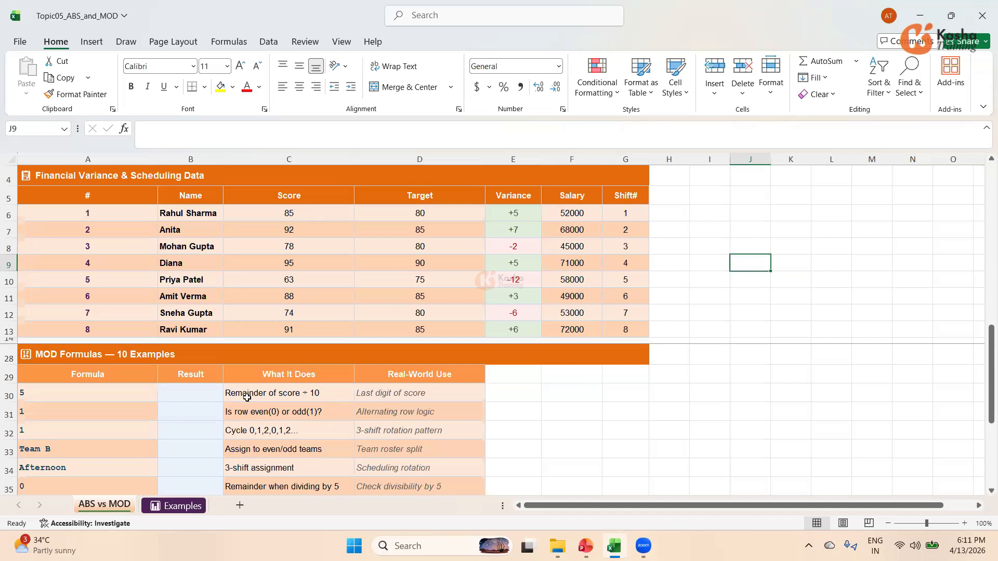
- Enter =MOD(C6,10) in Result cell B30 to get the remainder of the first score divided by 10
{"action": "left_click", "coordinate": [179, 392]}
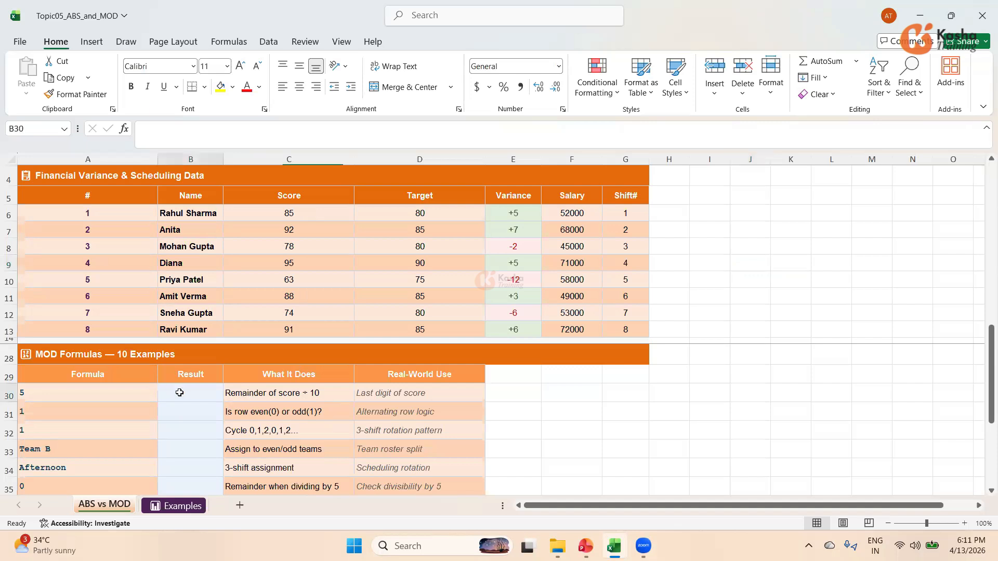
{"action": "type", "text": "="}
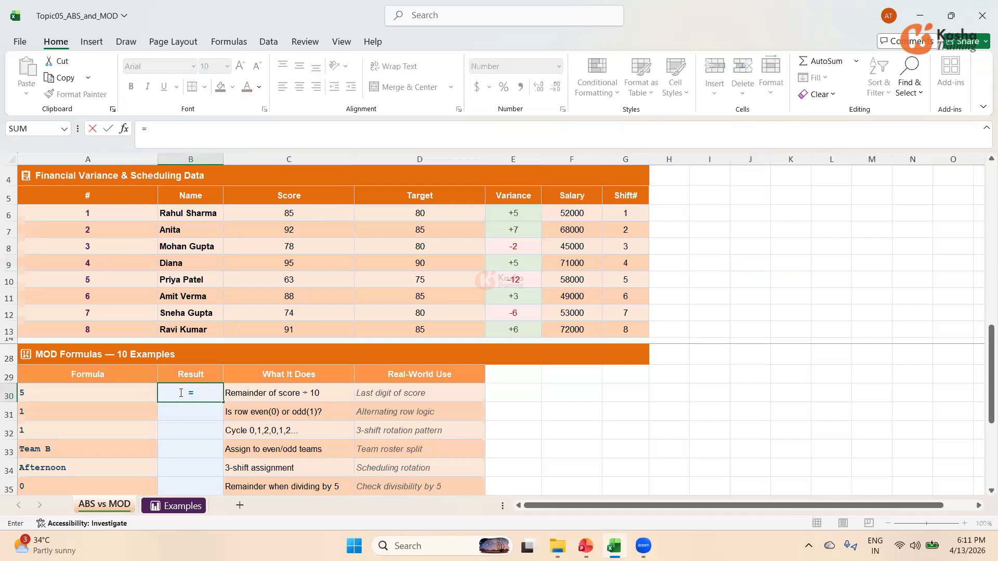
{"action": "type", "text": "MOD("}
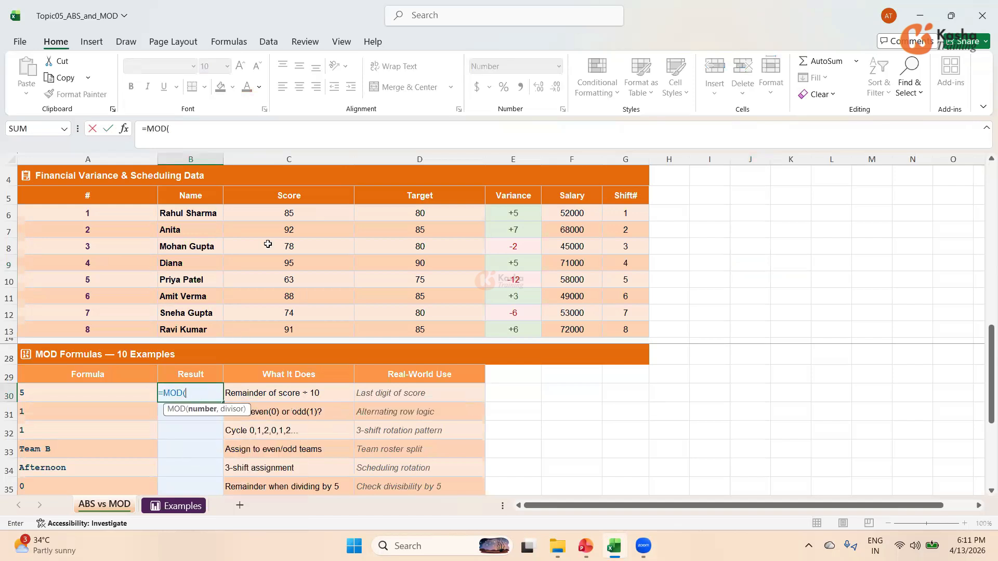
{"action": "left_click", "coordinate": [285, 211]}
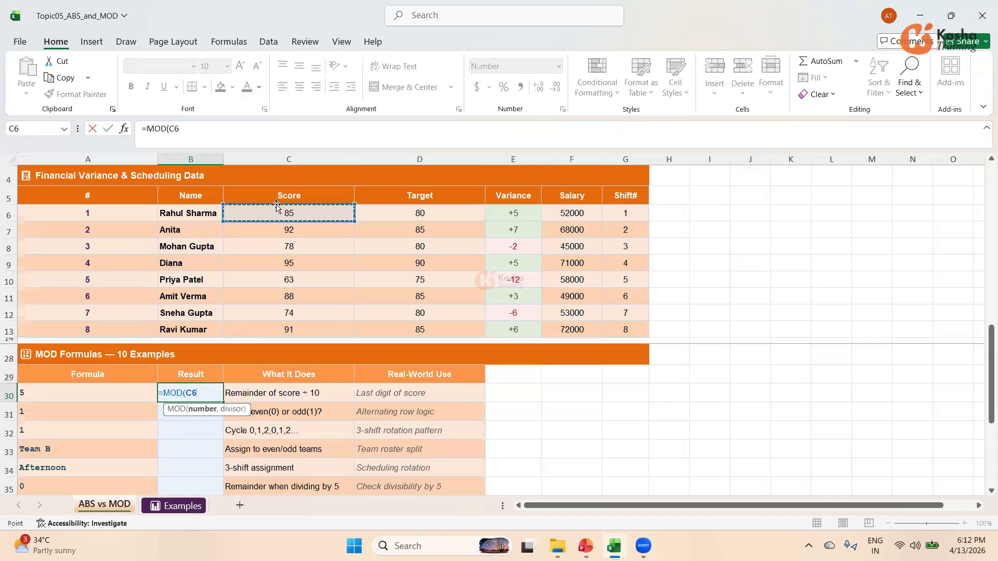
{"action": "type", "text": ",1"}
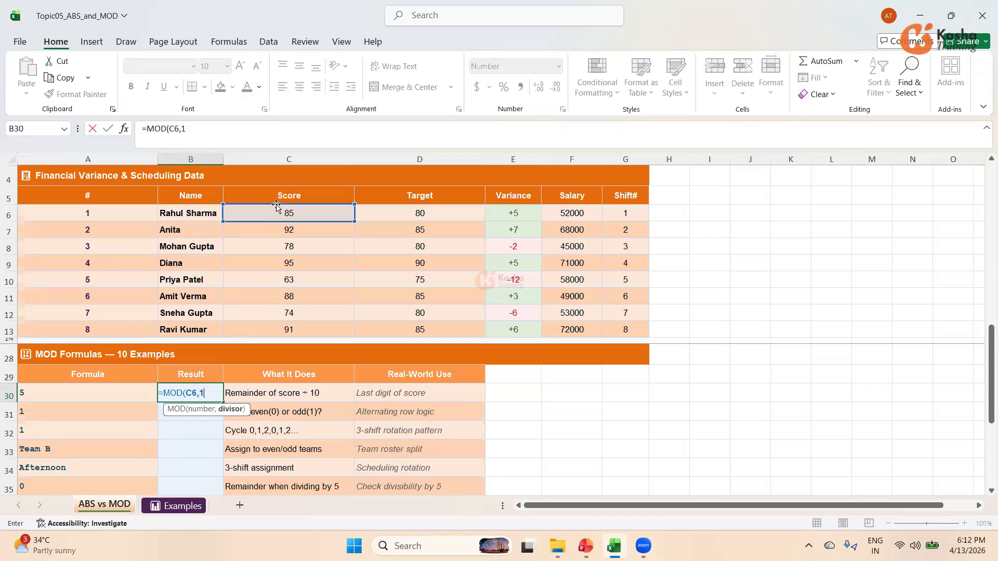
{"action": "type", "text": "0)"}
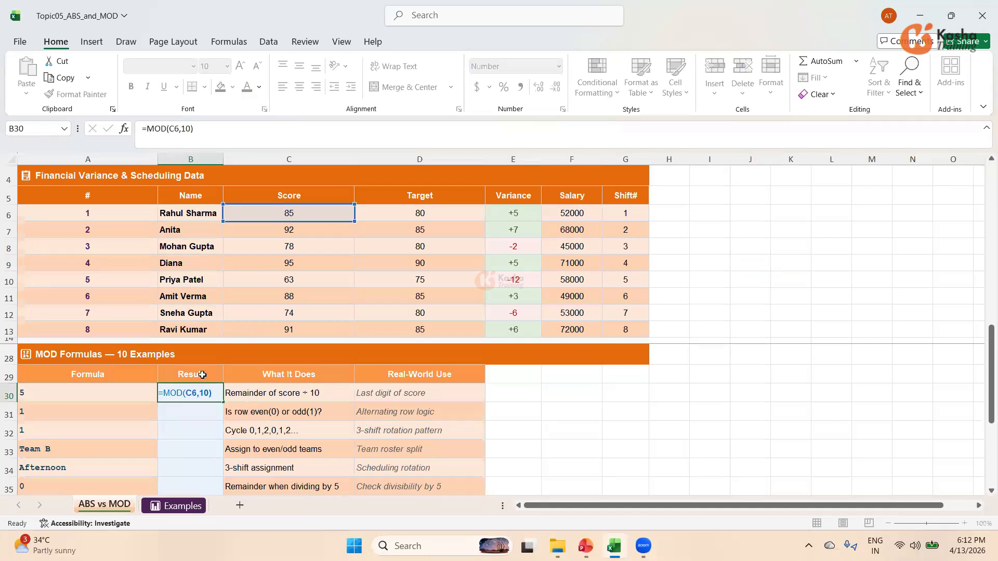
{"action": "key", "text": "Return"}
{"action": "left_click", "coordinate": [191, 394]}
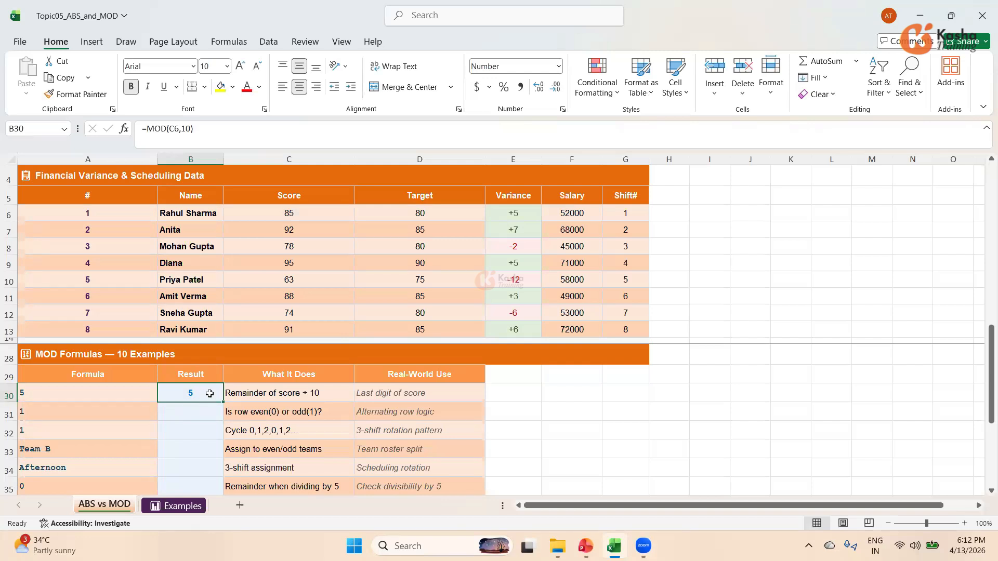
- Enter =MOD(G6,2) in Result cell B31 to test whether the first shift number is even or odd
{"action": "left_click", "coordinate": [203, 410]}
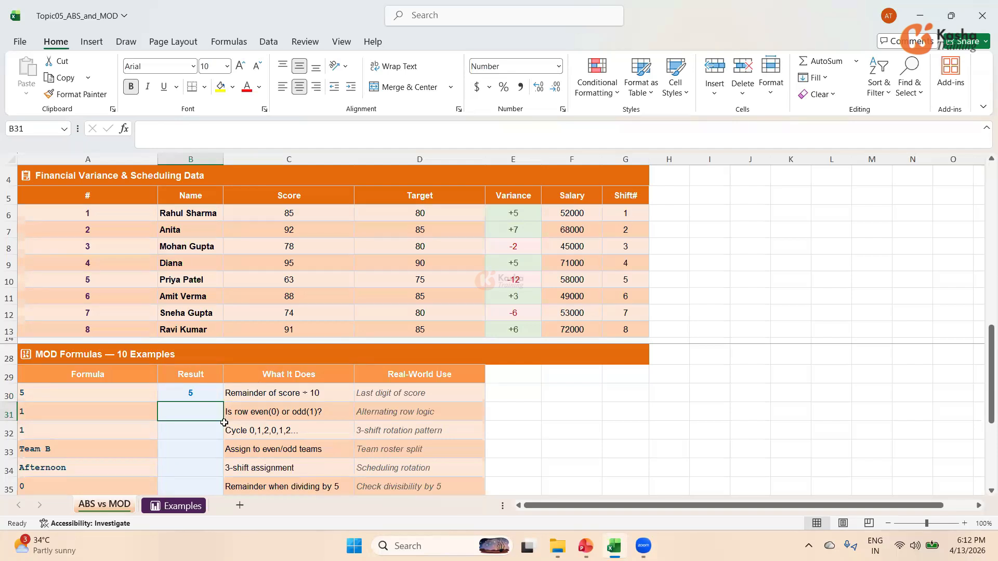
{"action": "type", "text": "="}
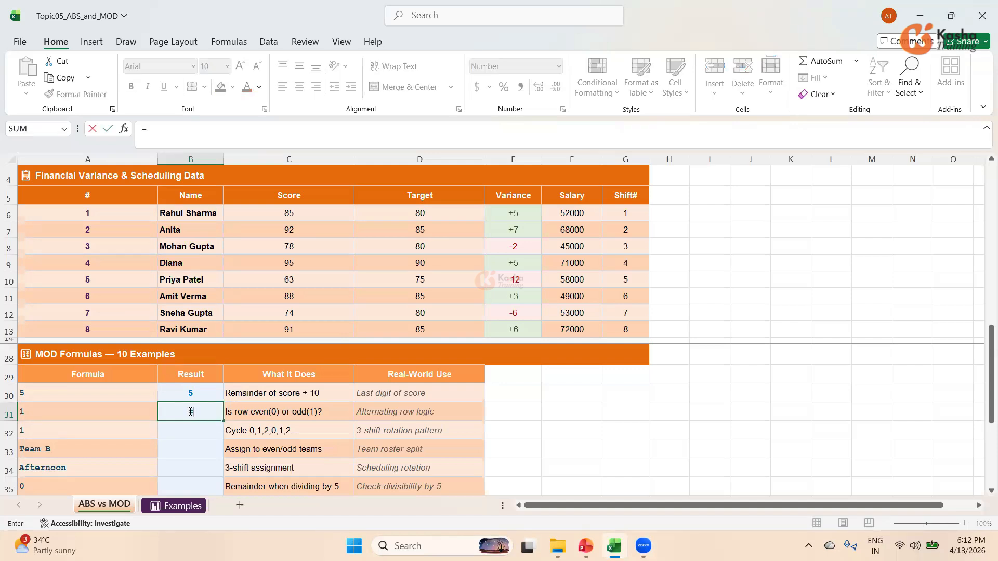
{"action": "type", "text": "MOD("}
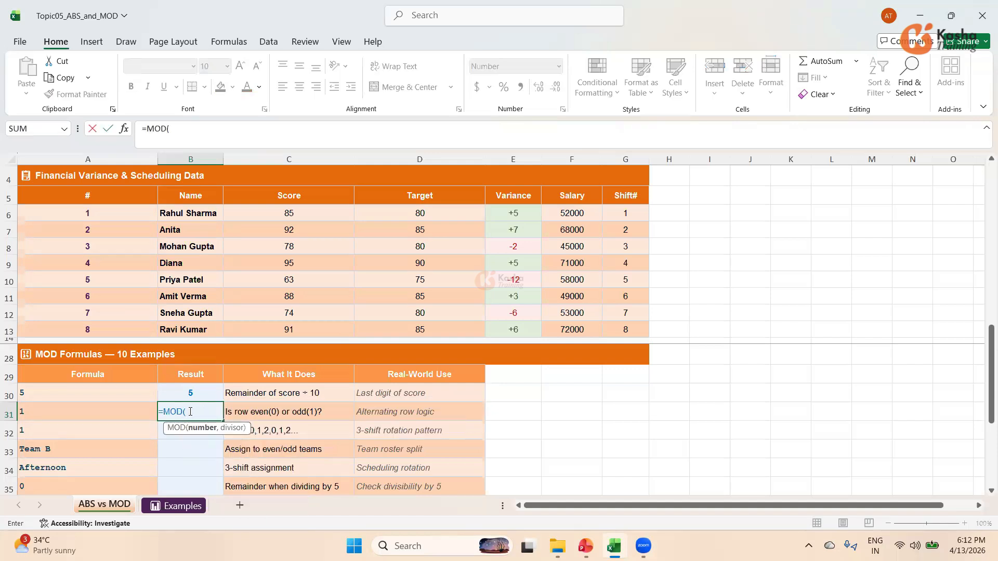
{"action": "left_click", "coordinate": [634, 214]}
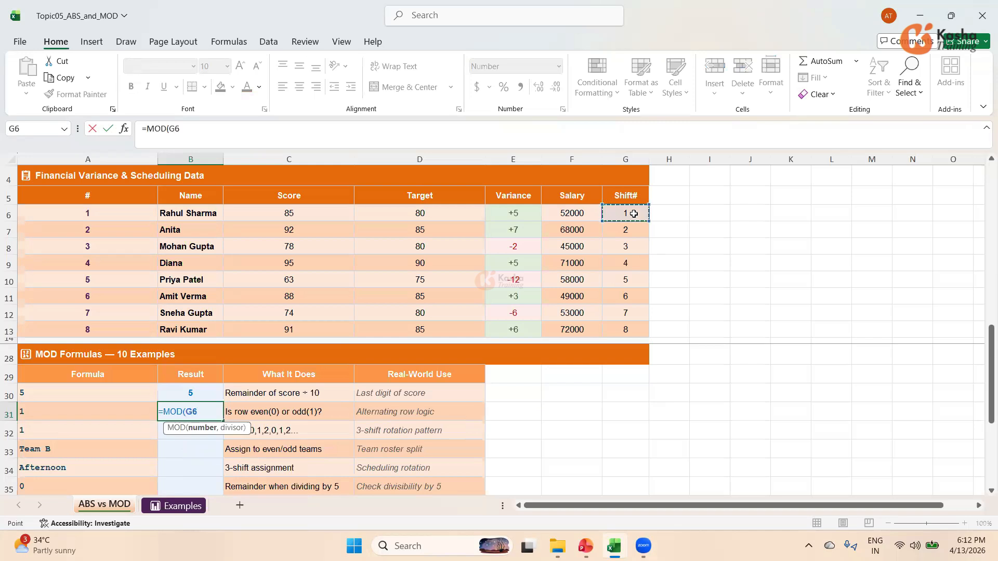
{"action": "type", "text": ",2"}
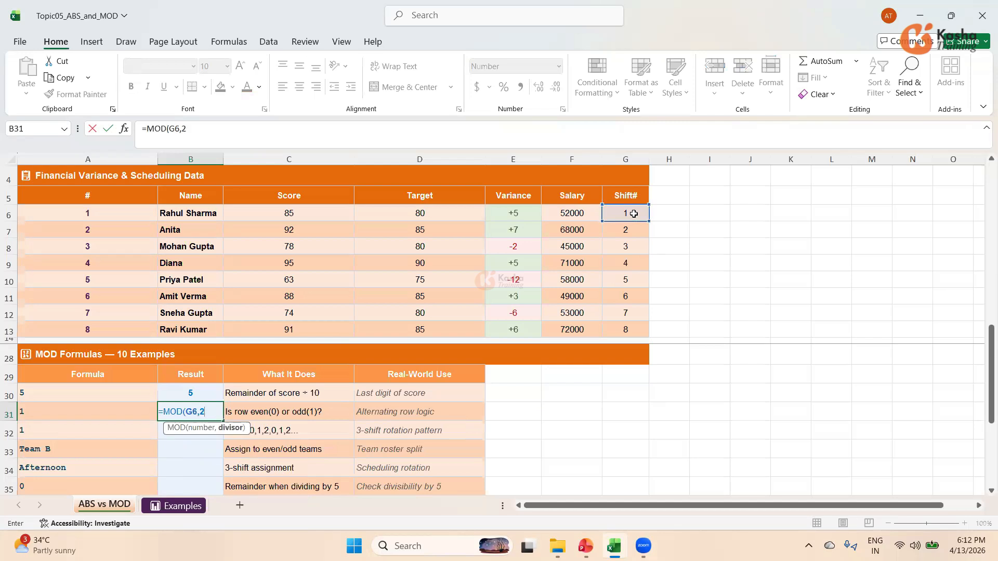
{"action": "key", "text": "Return"}
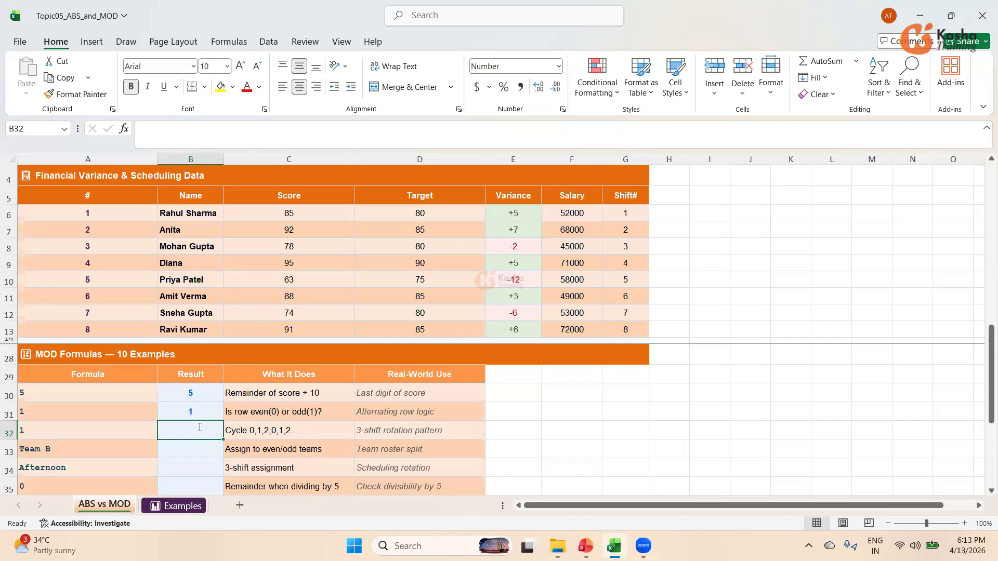
- Enter =MOD(G6,3) in Result cell B32 for the 3-shift rotation pattern
{"action": "type", "text": "="}
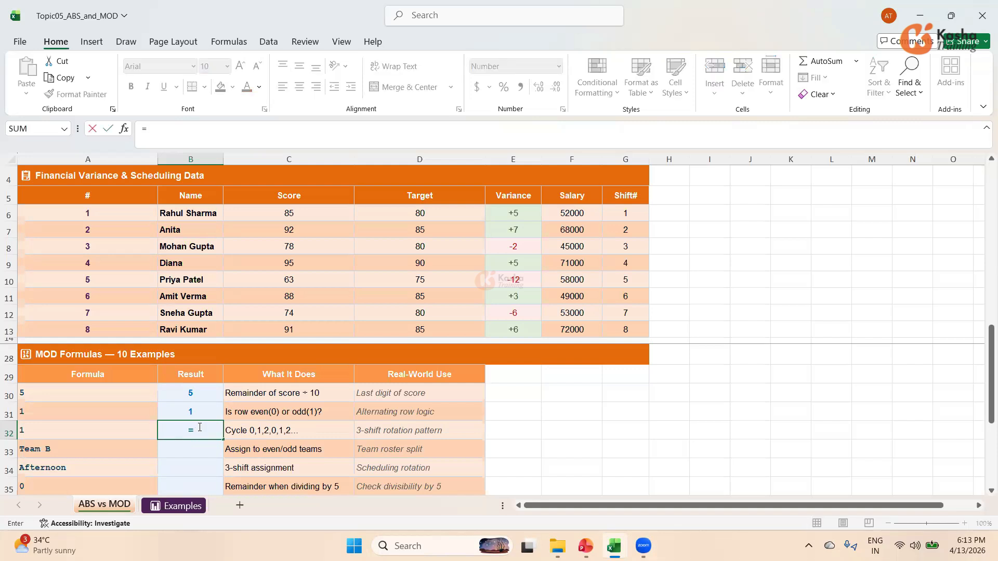
{"action": "type", "text": "MOD("}
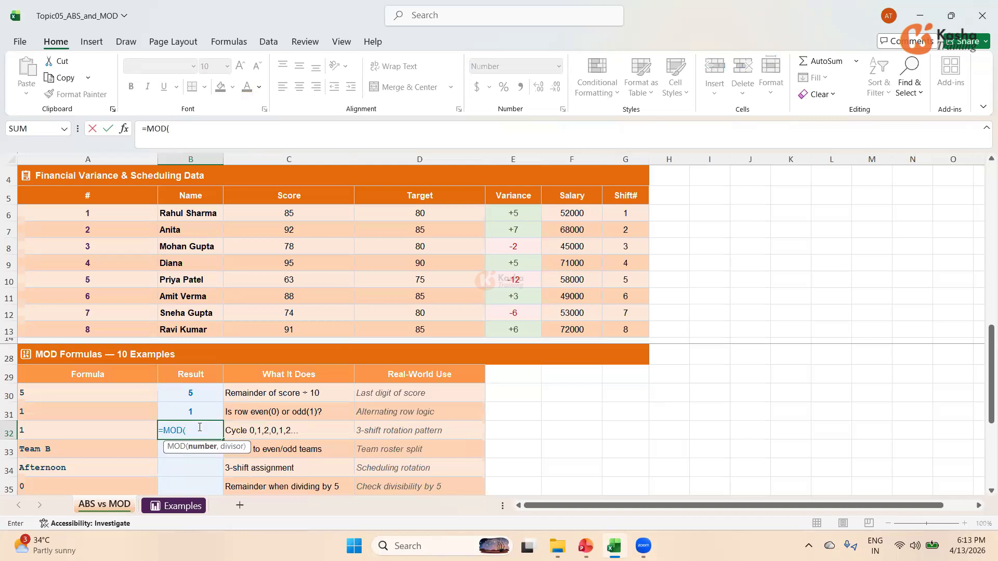
{"action": "left_click", "coordinate": [630, 214]}
{"action": "type", "text": ","}
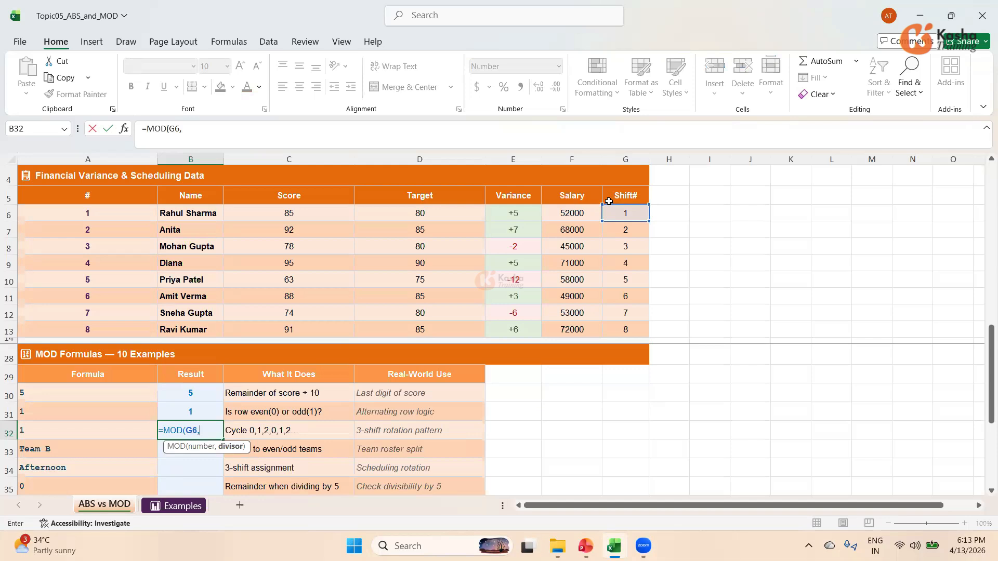
{"action": "type", "text": "3)"}
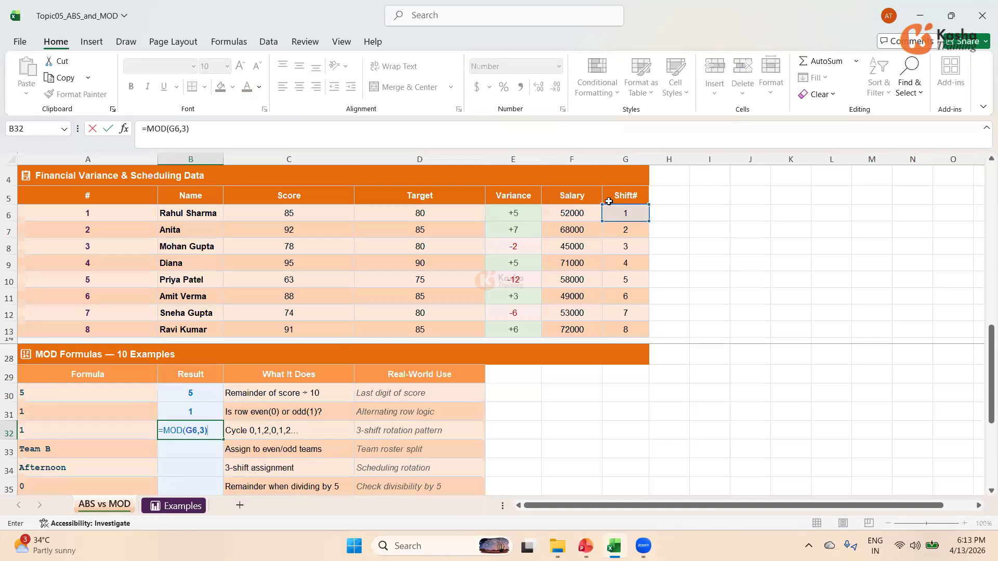
{"action": "key", "text": "Return"}
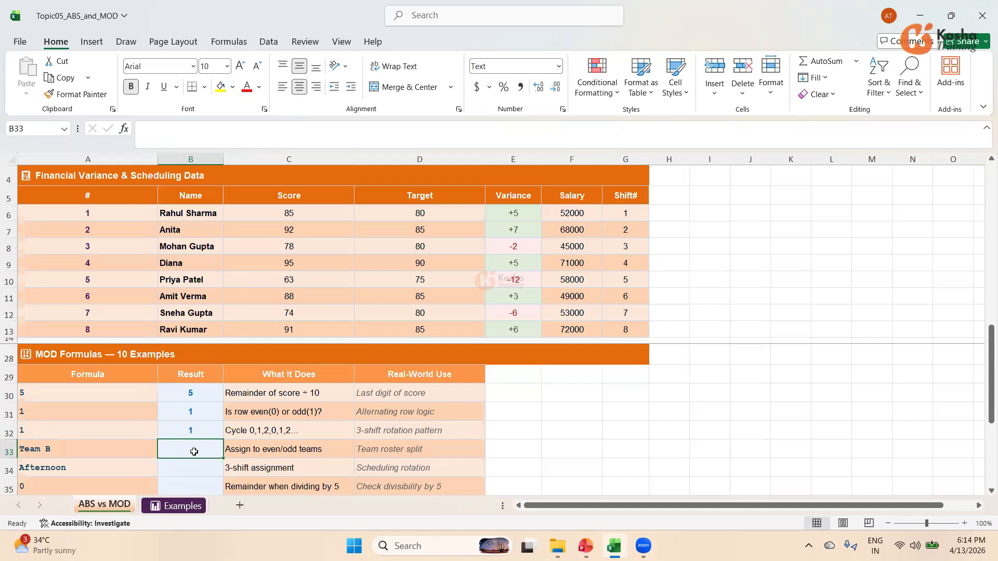
- Enter =IF(MOD(G6,2)=0,"Team A","Team B") in Result cell B33 to assign even and odd shift numbers to teams
{"action": "type", "text": "=IF"}
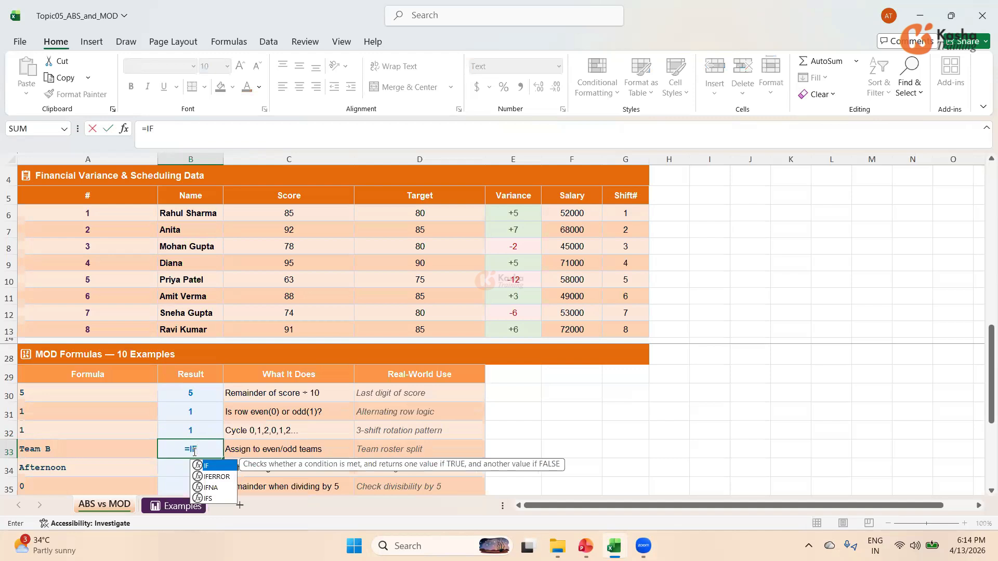
{"action": "type", "text": "("}
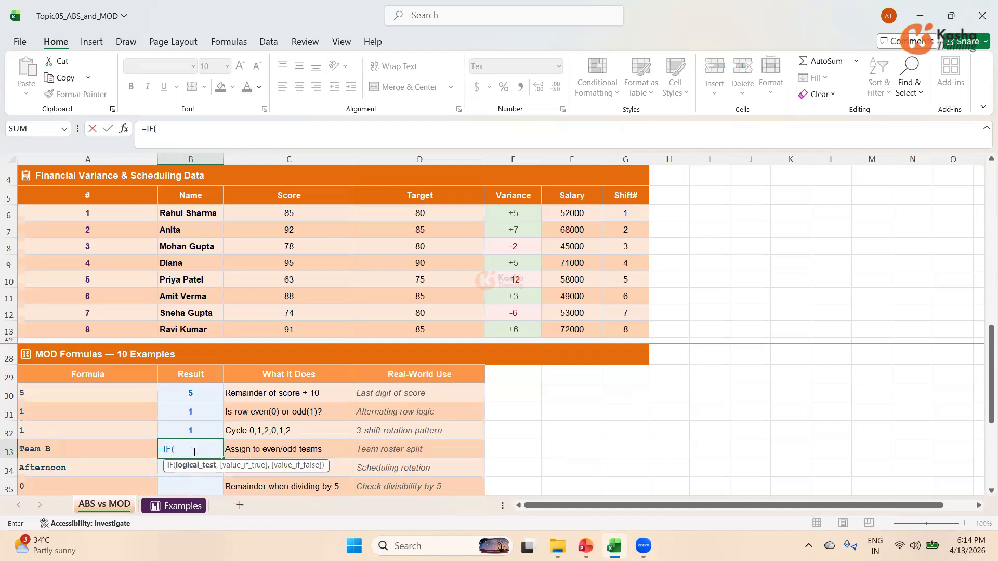
{"action": "type", "text": "MOD"}
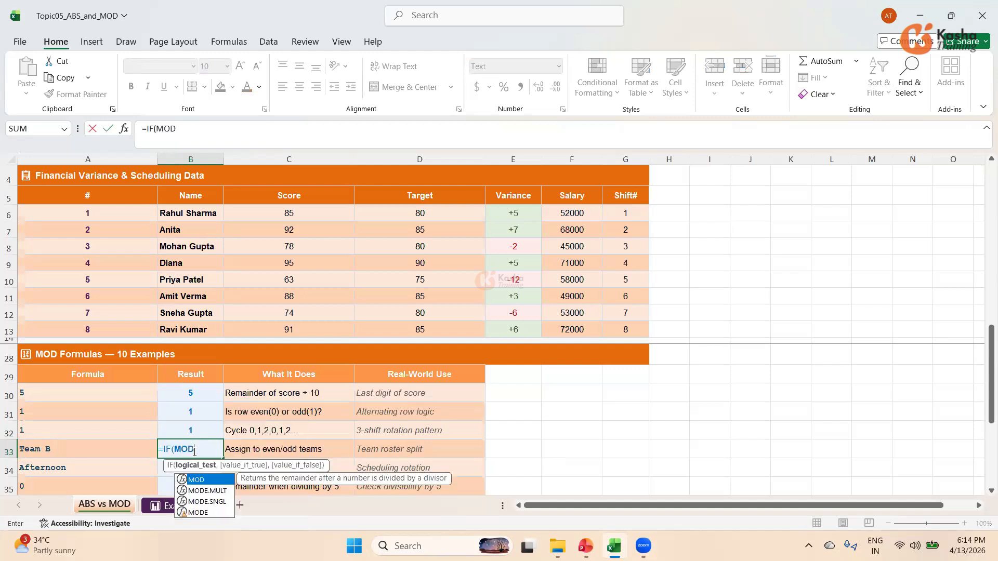
{"action": "type", "text": "("}
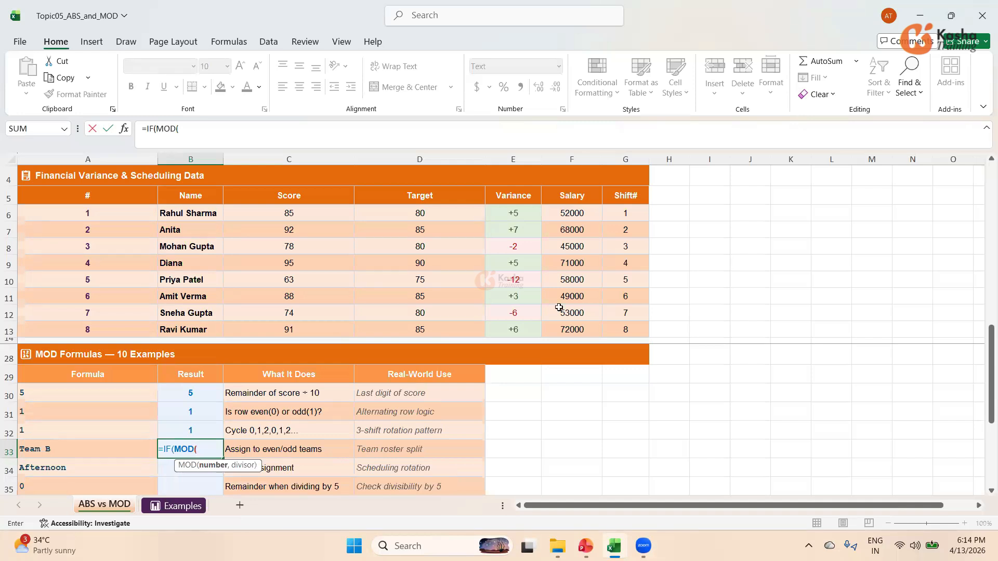
{"action": "left_click", "coordinate": [632, 210]}
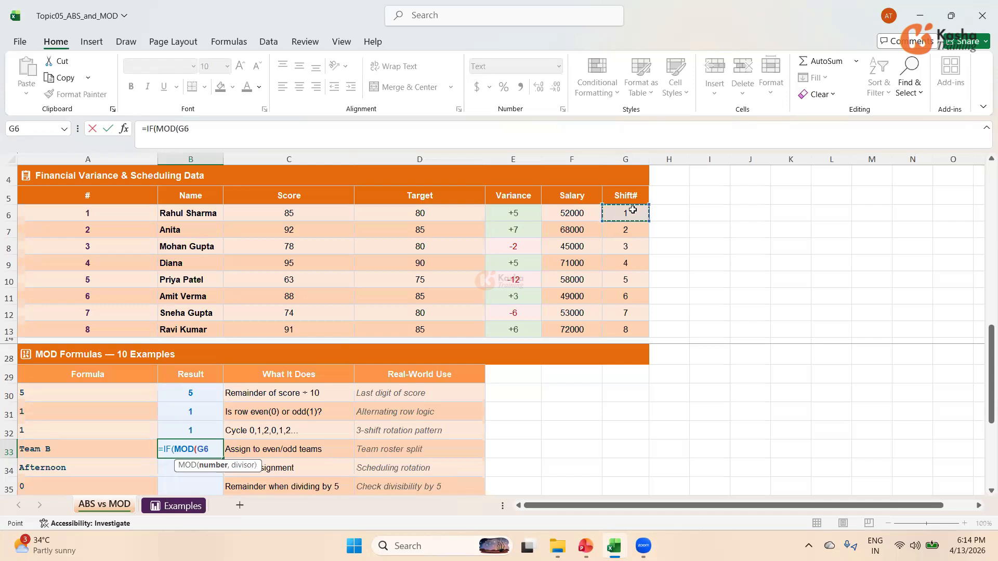
{"action": "type", "text": ",3"}
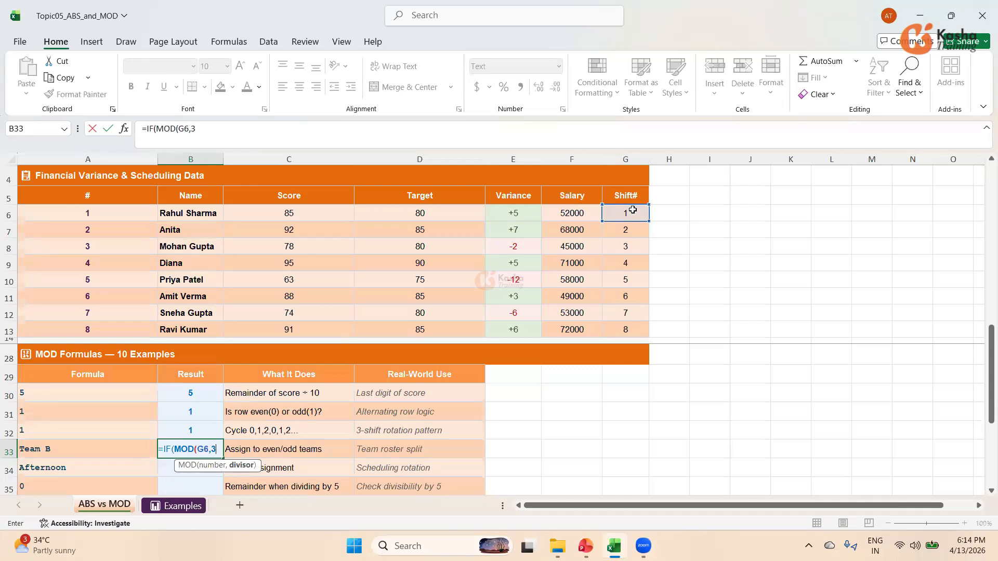
{"action": "key", "text": "BackSpace"}
{"action": "type", "text": "2)=0"}
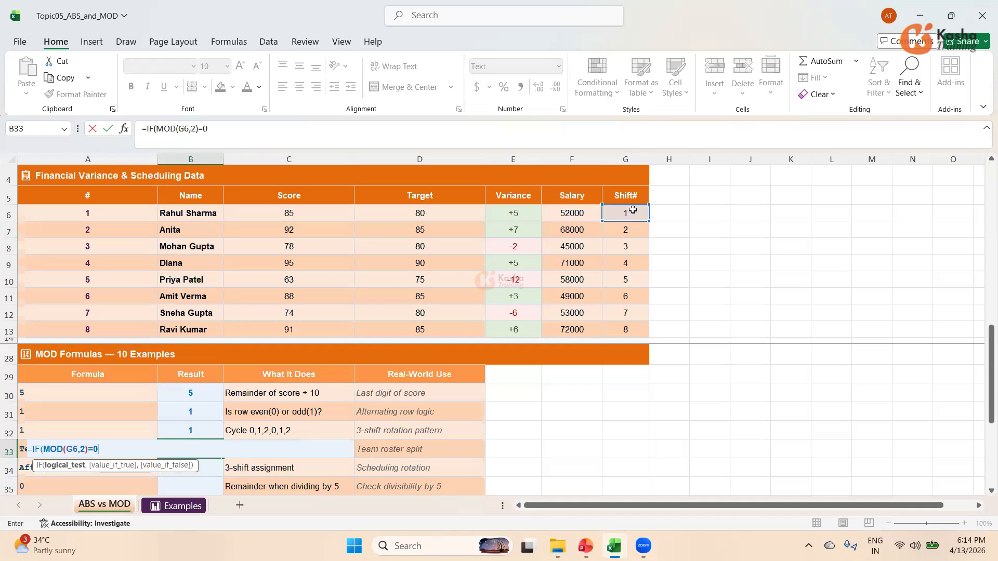
{"action": "type", "text": ","}
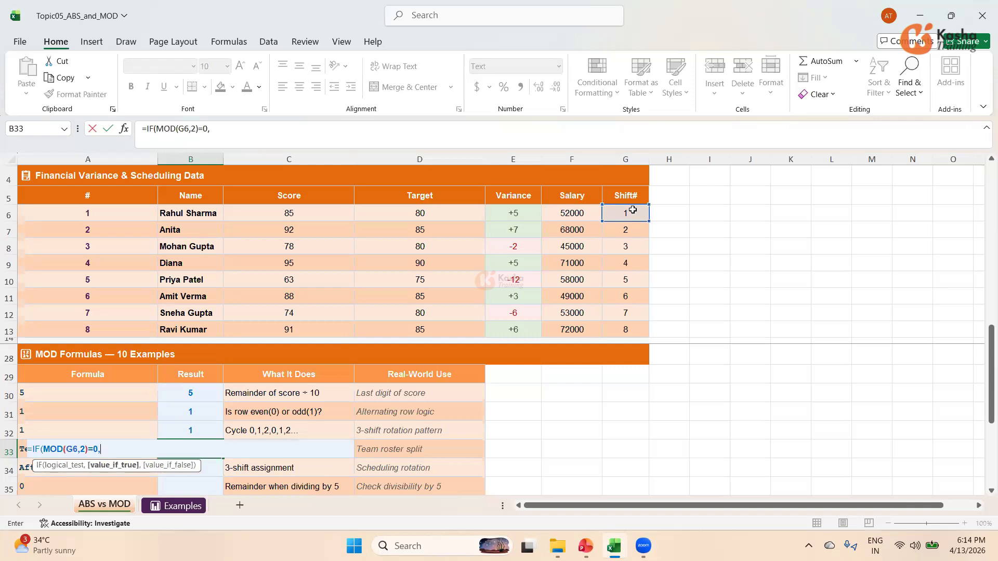
{"action": "type", "text": "\"Team A\","}
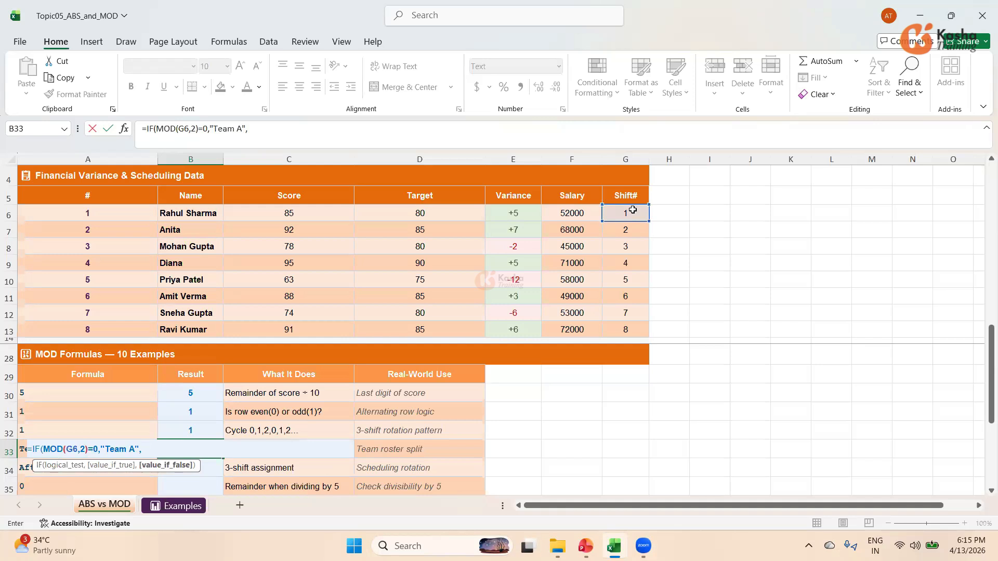
{"action": "type", "text": "\"Team B\")"}
{"action": "key", "text": "Return"}
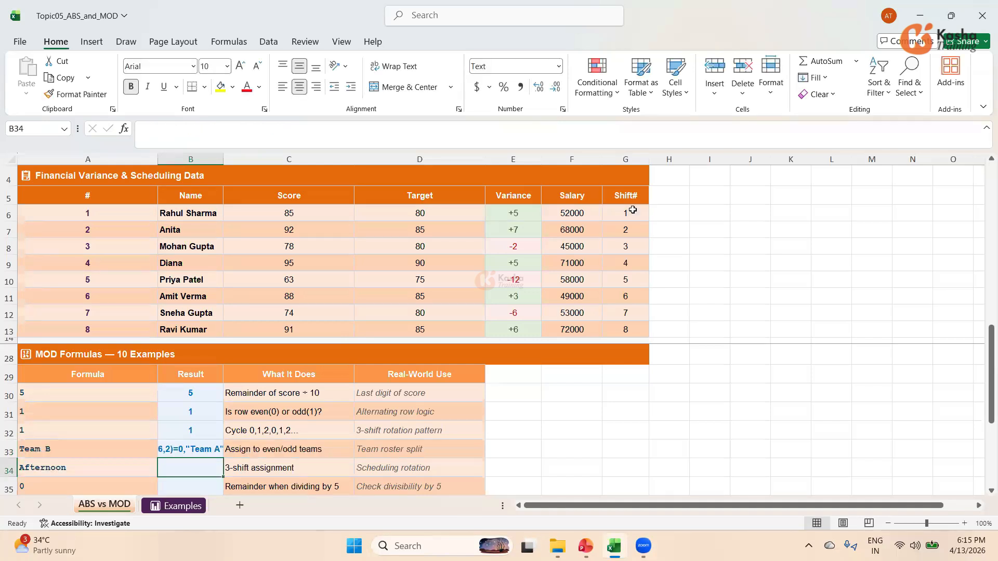
{"action": "left_click", "coordinate": [196, 443]}
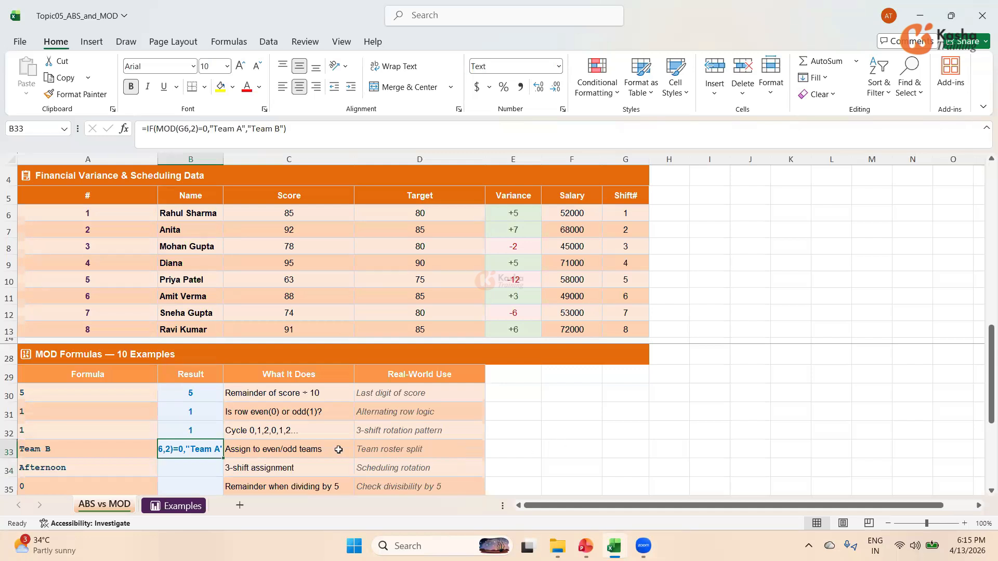
{"action": "key", "text": "F2"}
{"action": "key", "text": "shift+Home"}
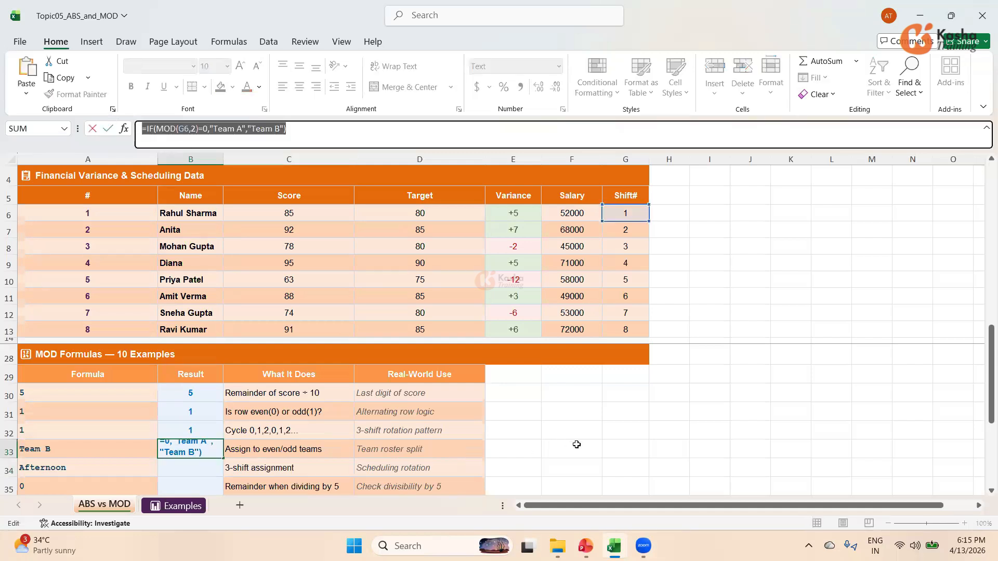
{"action": "left_click", "coordinate": [576, 444]}
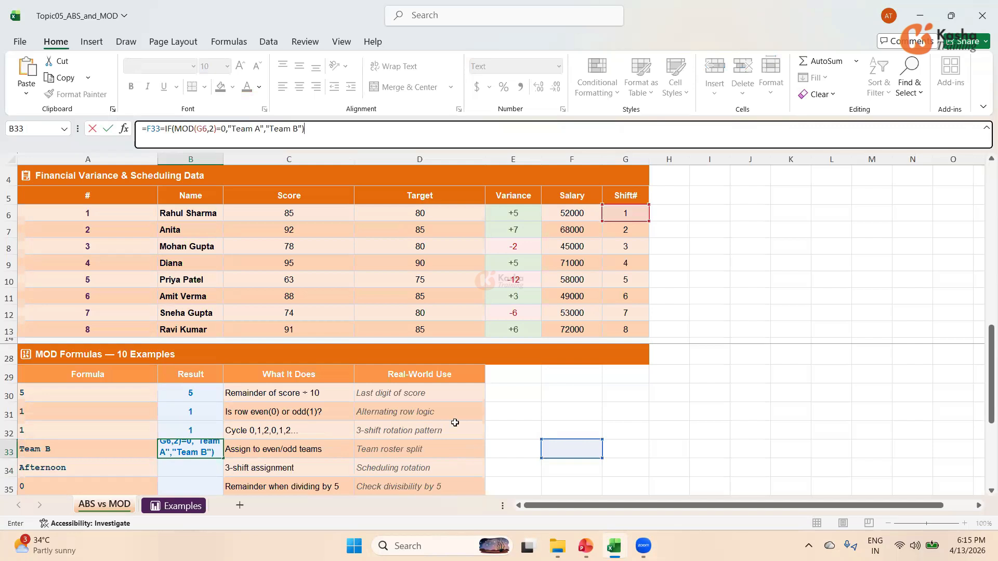
{"action": "key", "text": "ctrl+z"}
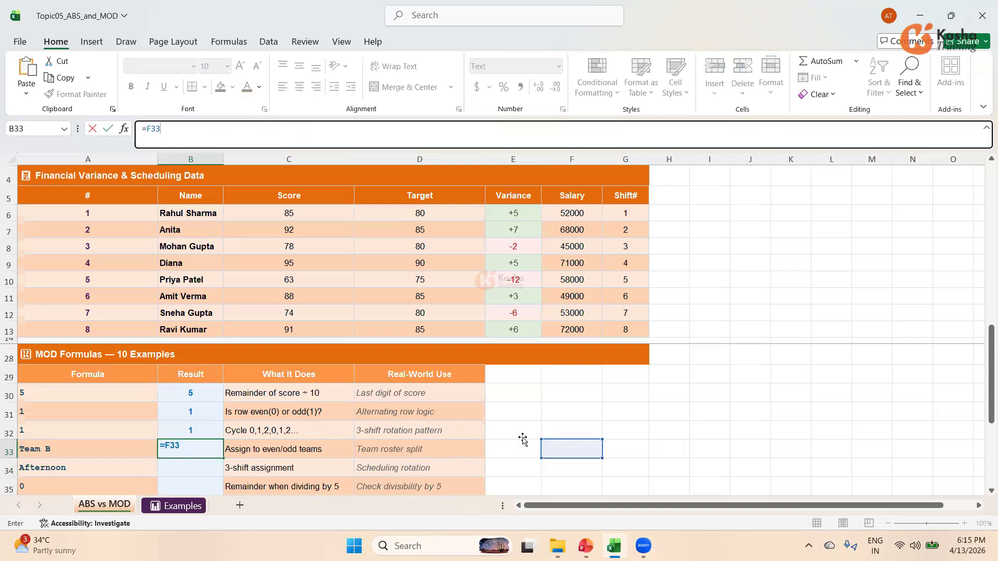
{"action": "key", "text": "Escape"}
- Enter =IF(MOD(G6,2)=0,"Team A","Team B") in the blank cell F33 beside the team roster split row
{"action": "left_click", "coordinate": [573, 448]}
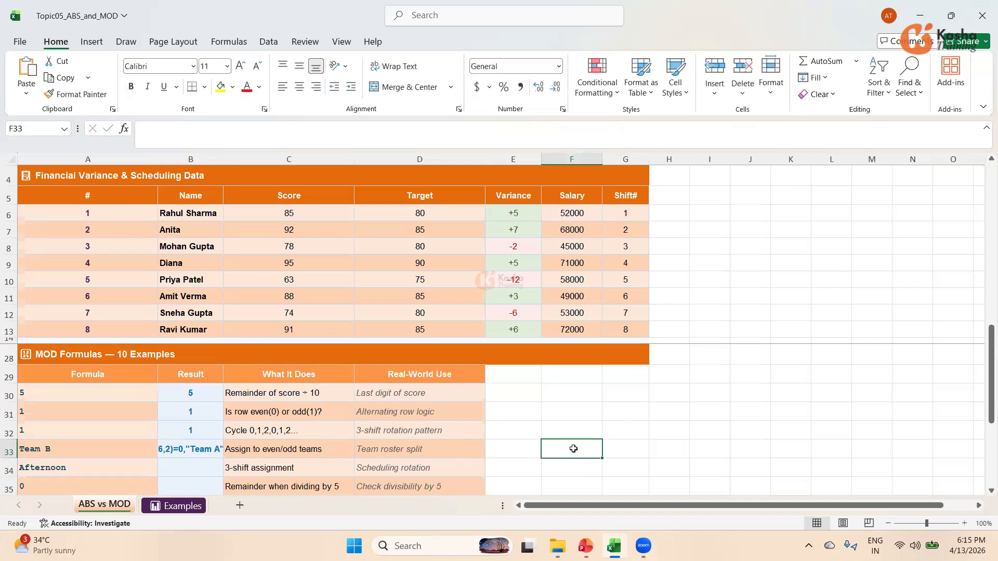
{"action": "type", "text": "="}
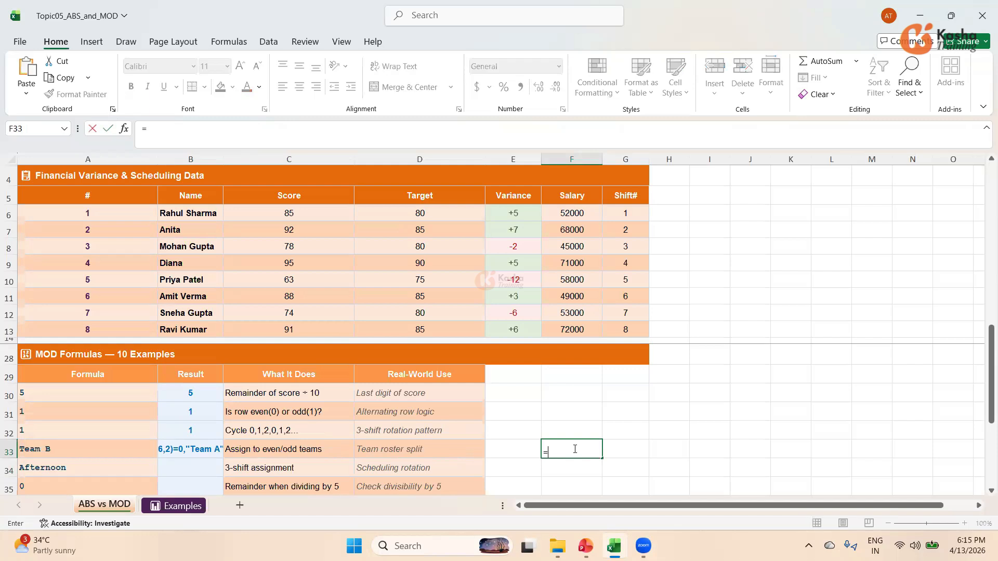
{"action": "type", "text": "IF("}
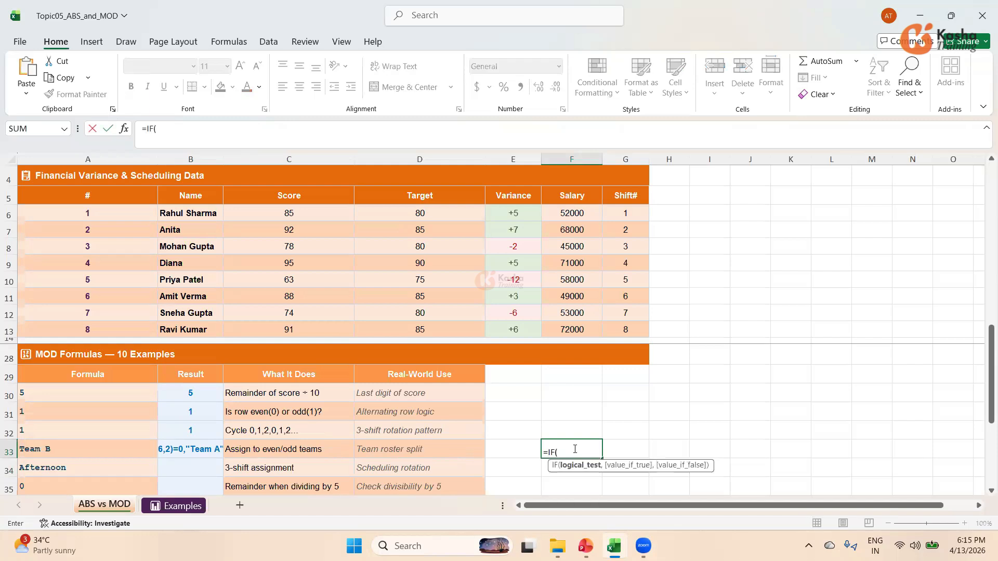
{"action": "type", "text": "MOD"}
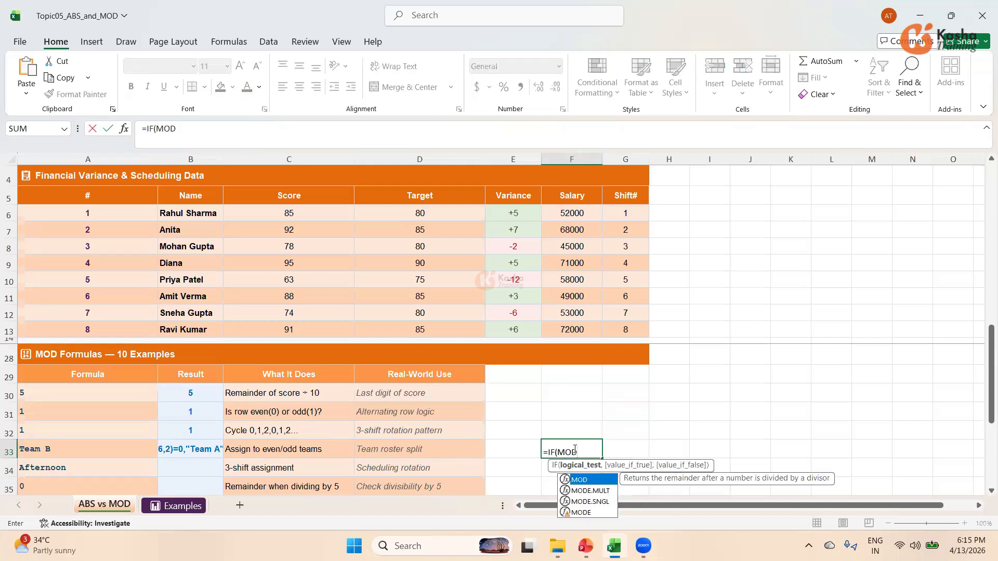
{"action": "type", "text": "("}
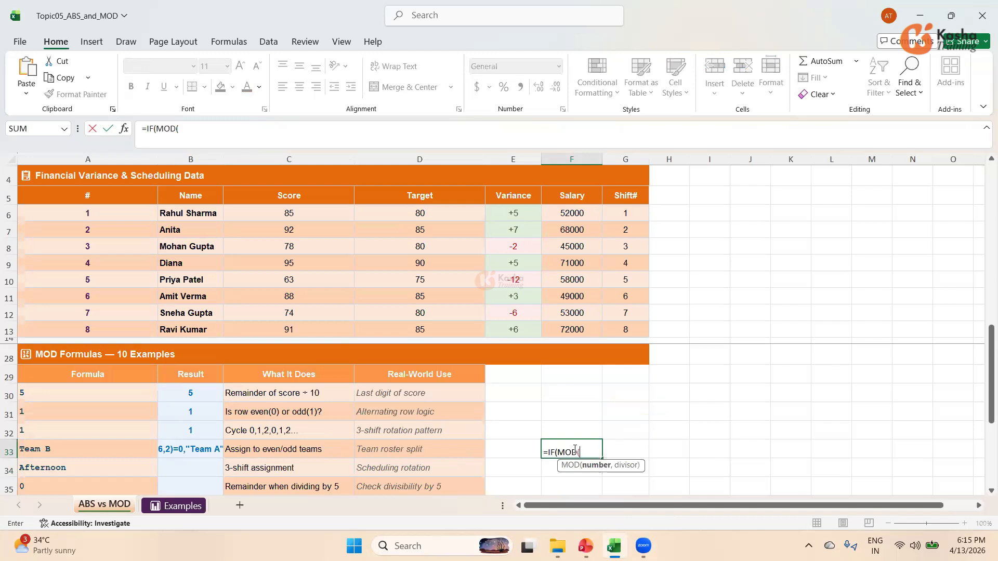
{"action": "left_click", "coordinate": [627, 213]}
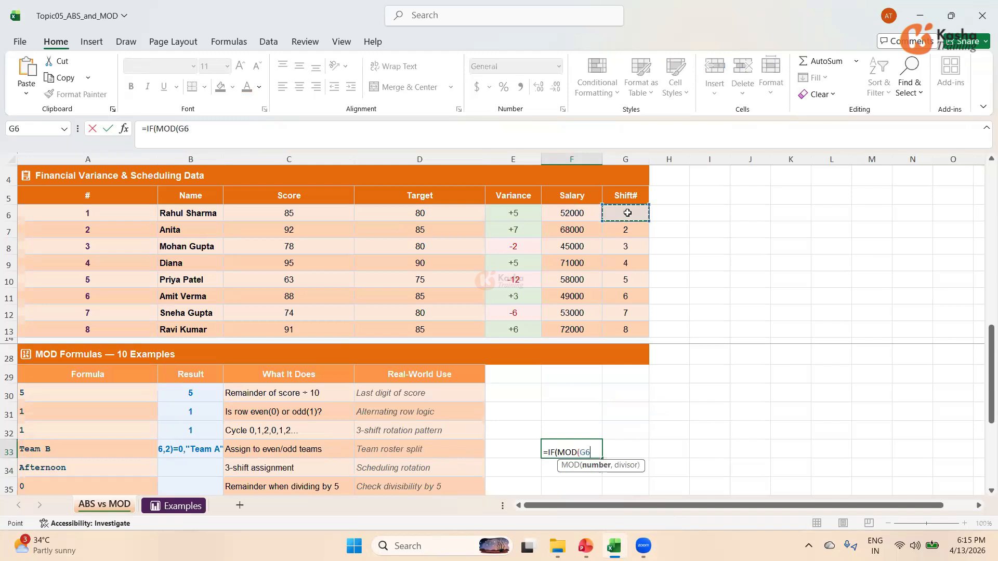
{"action": "type", "text": ",2"}
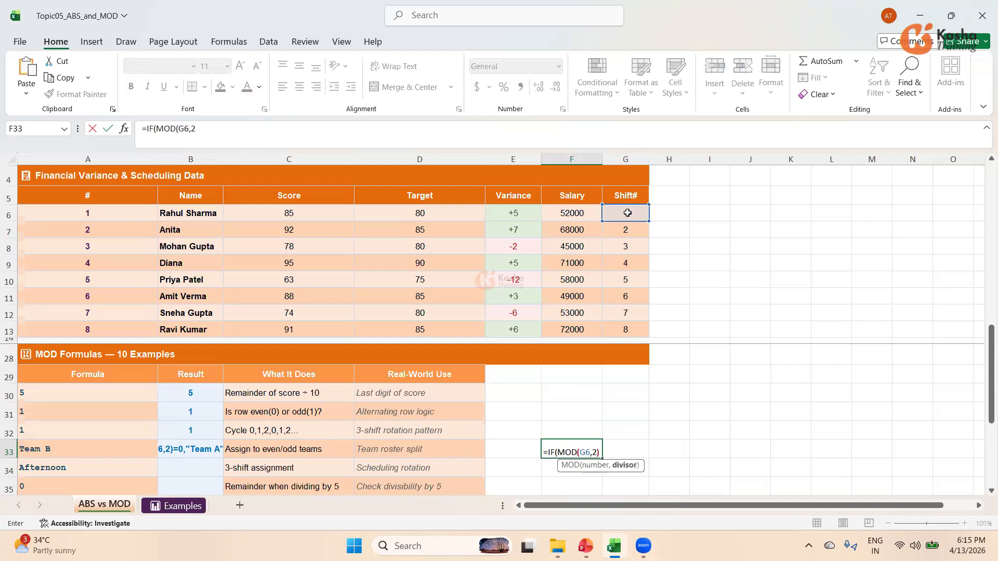
{"action": "type", "text": ")"}
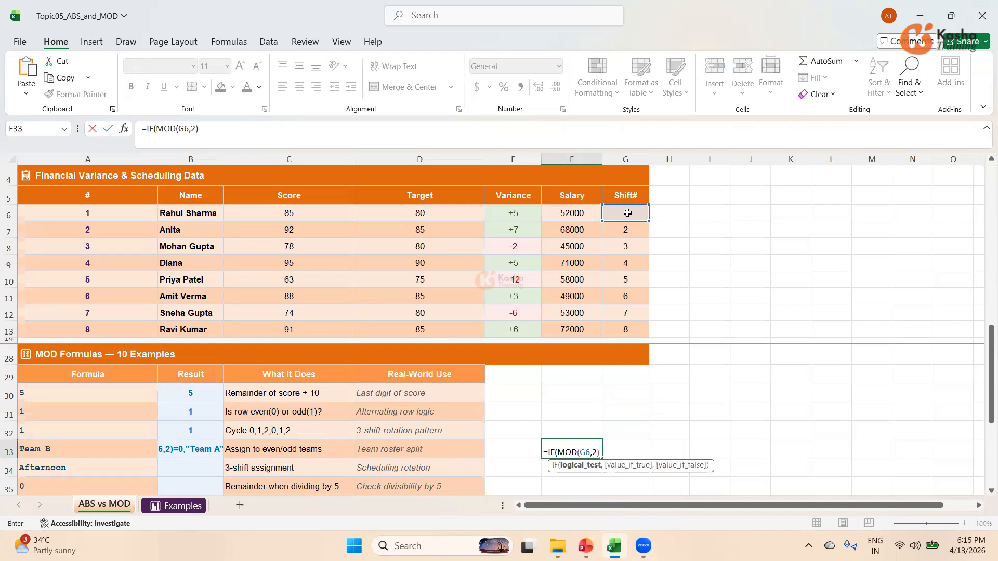
{"action": "type", "text": "=0,"}
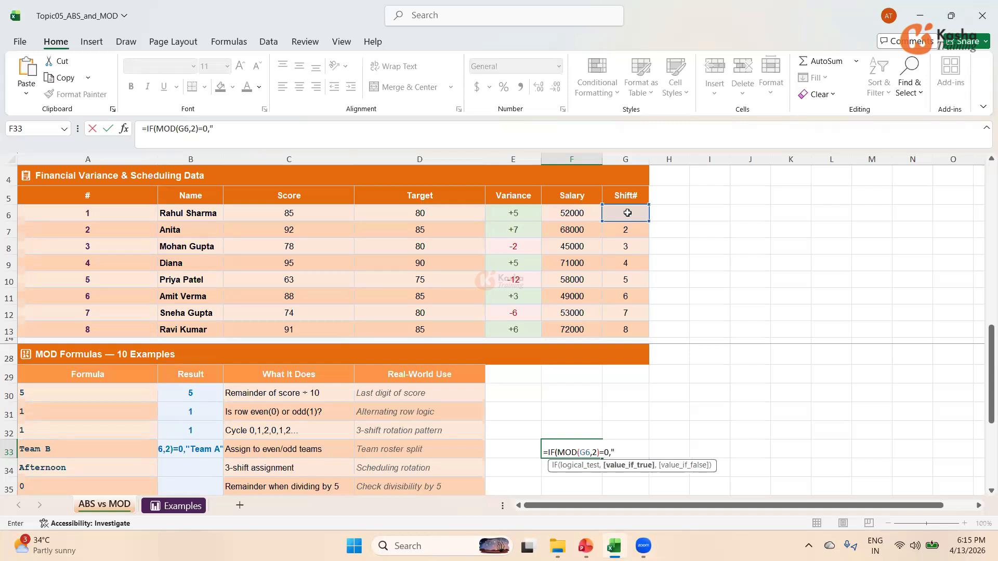
{"action": "type", "text": "\"Team A\","}
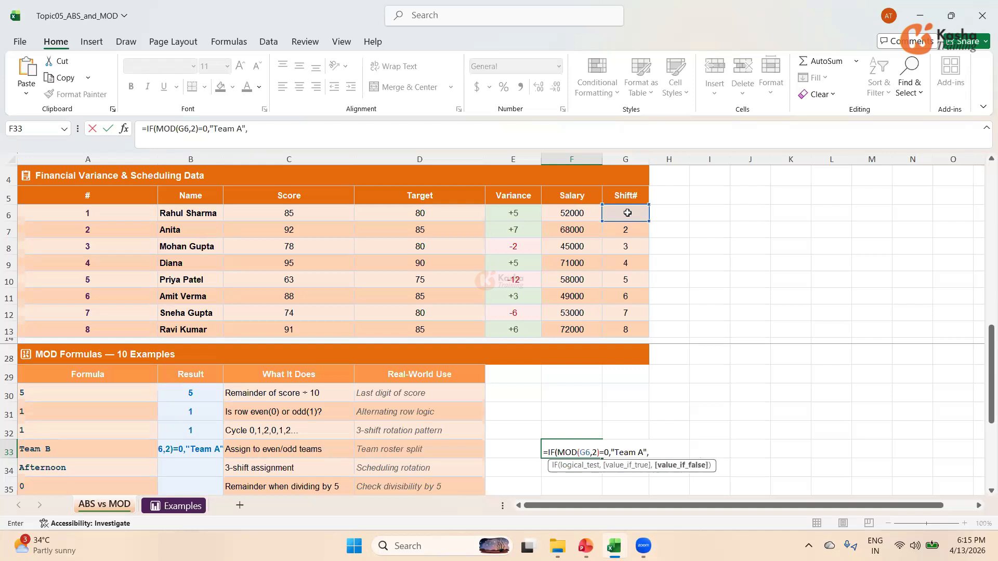
{"action": "type", "text": "\"Team B\")"}
{"action": "key", "text": "Return"}
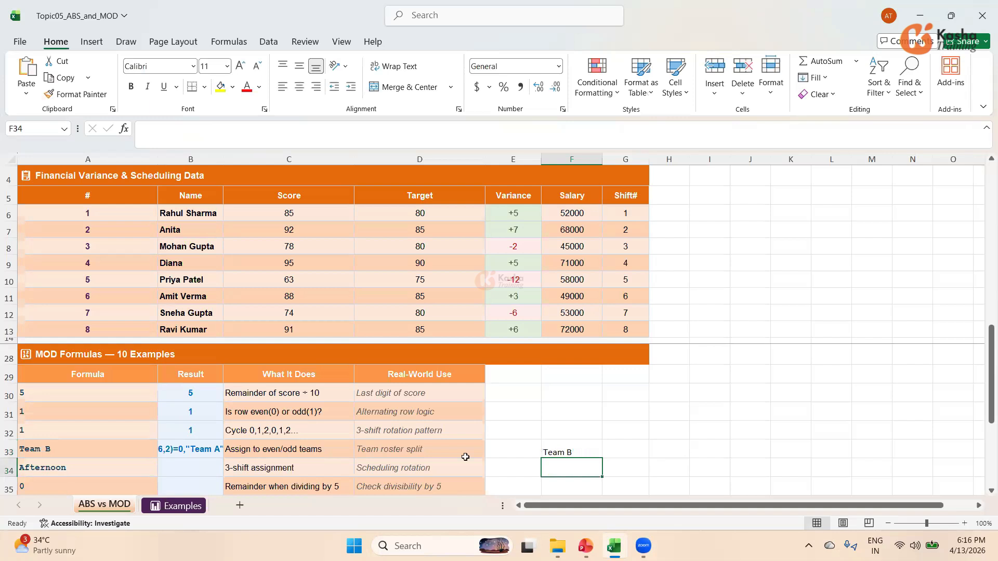
- Enter =IF(MOD(G6,3)=0,"Morning",IF(MOD(G6,3)=1,"Afternoon","Night")) in Result cell B34 for the 3-shift assignment
{"action": "left_click", "coordinate": [304, 452]}
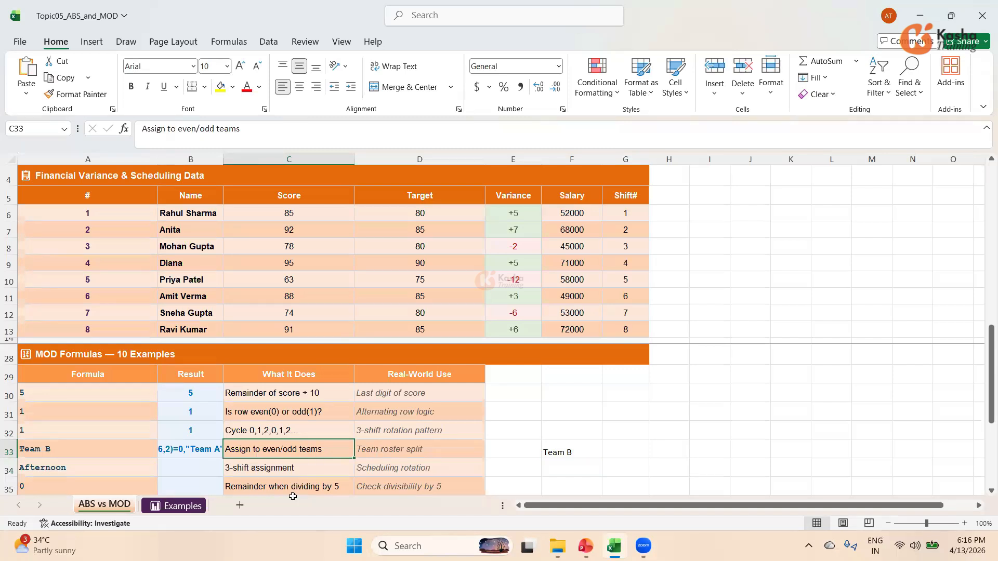
{"action": "key", "text": "Down"}
{"action": "key", "text": "Left"}
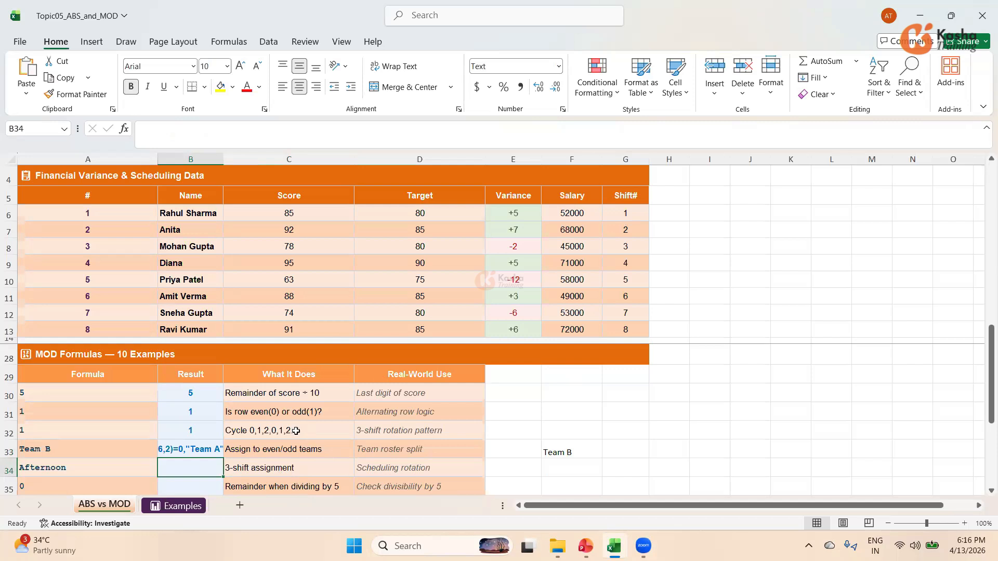
{"action": "type", "text": "="}
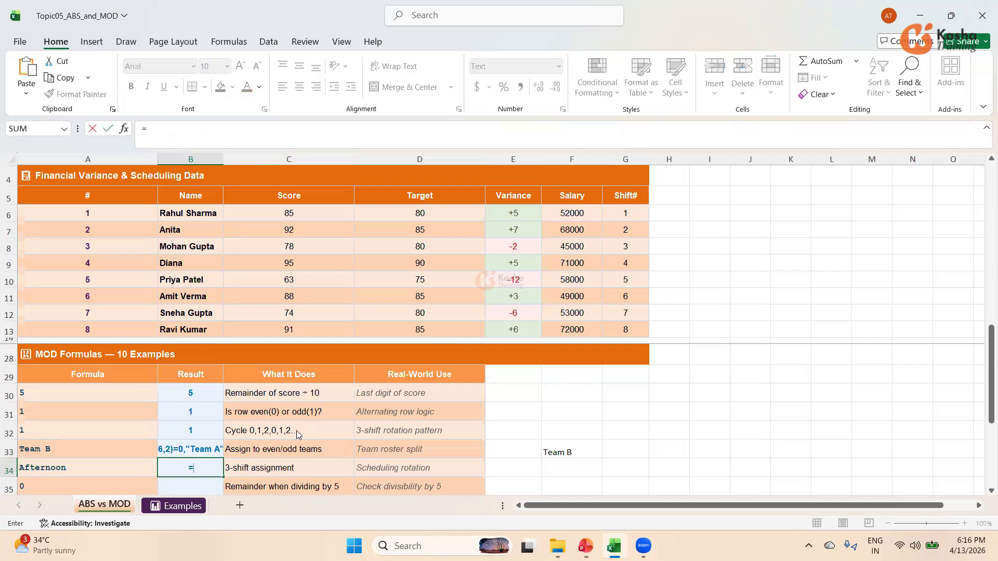
{"action": "type", "text": "IF"}
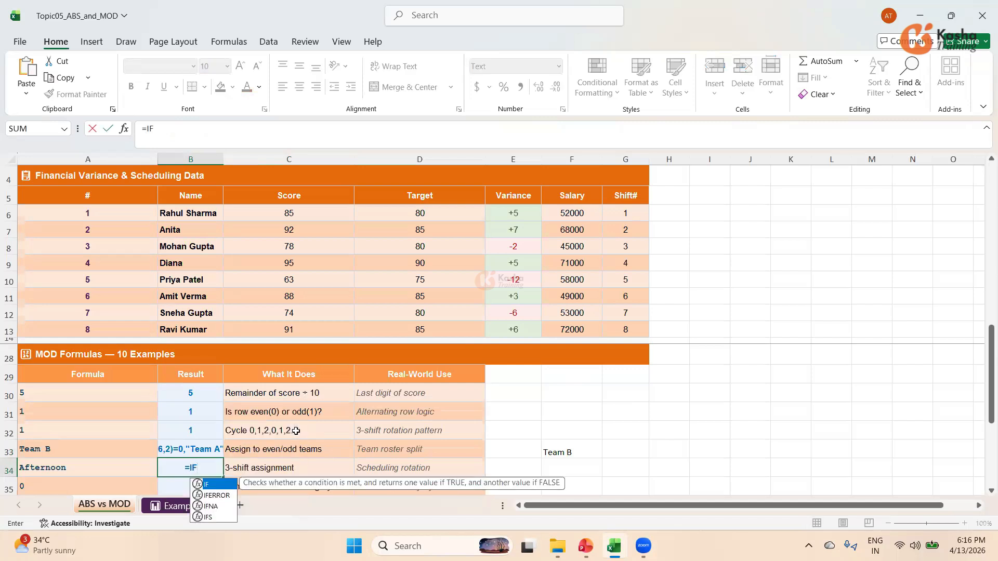
{"action": "type", "text": "("}
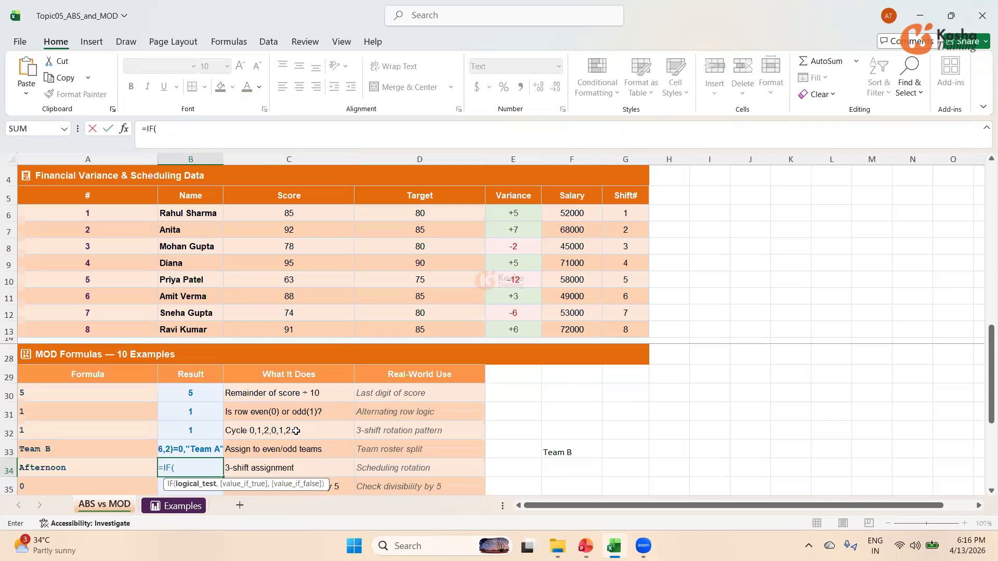
{"action": "type", "text": "MOD"}
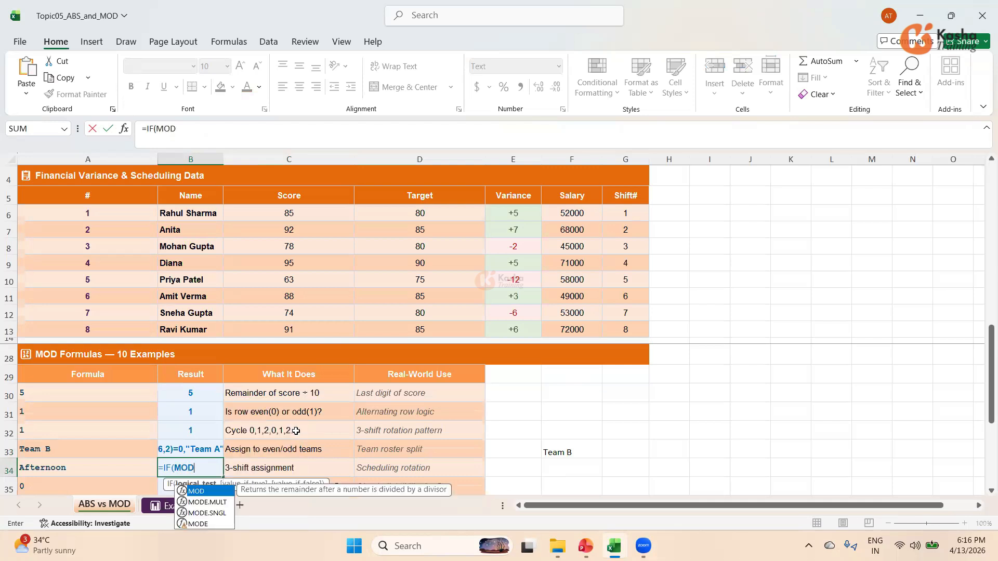
{"action": "type", "text": "("}
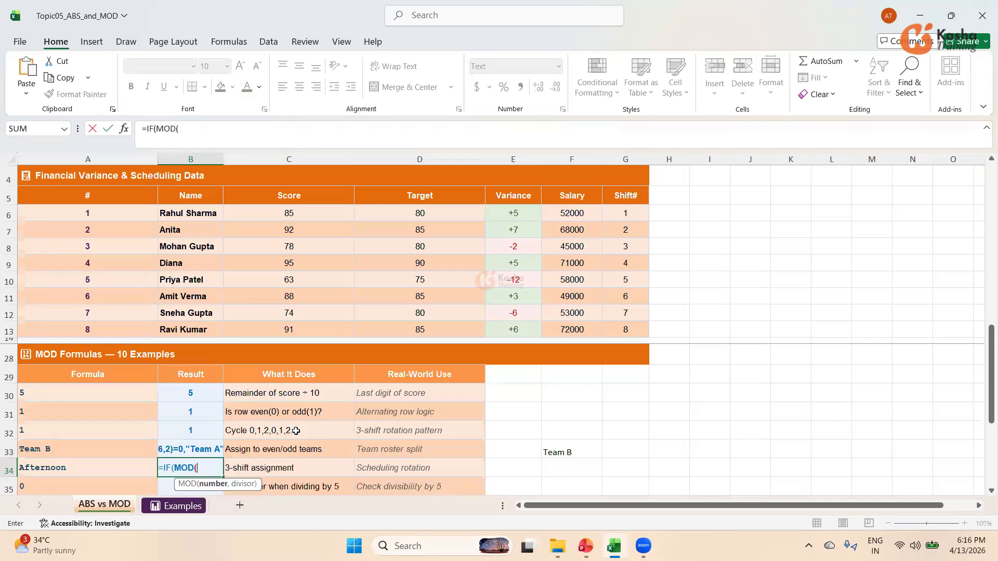
{"action": "left_click", "coordinate": [631, 209]}
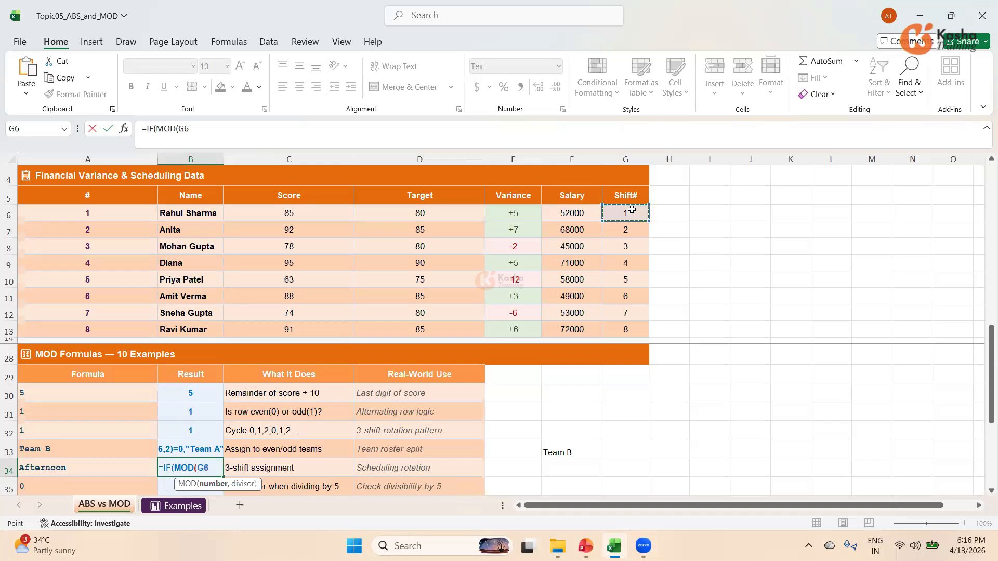
{"action": "type", "text": ",3"}
{"action": "type", "text": ")=0"}
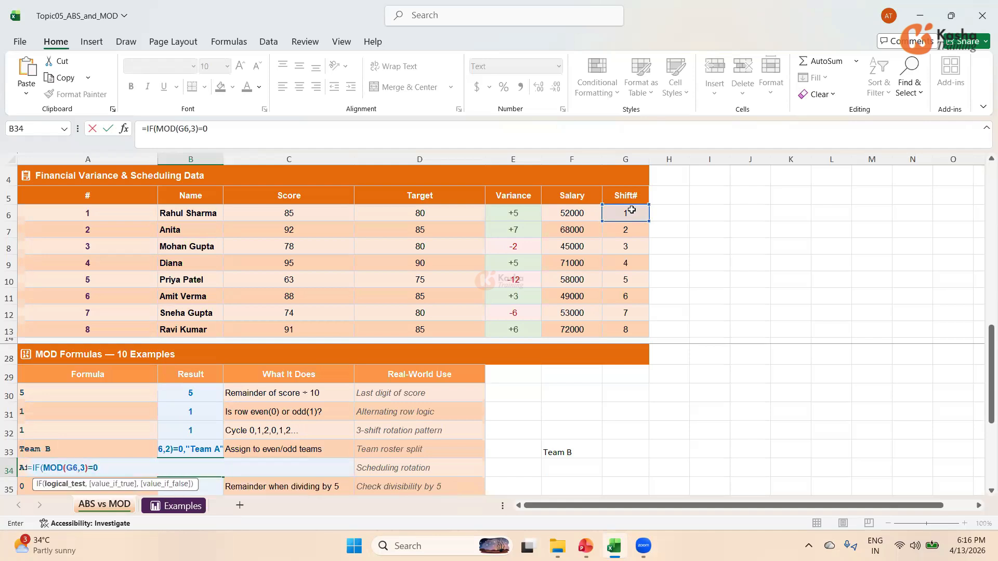
{"action": "type", "text": ",\""}
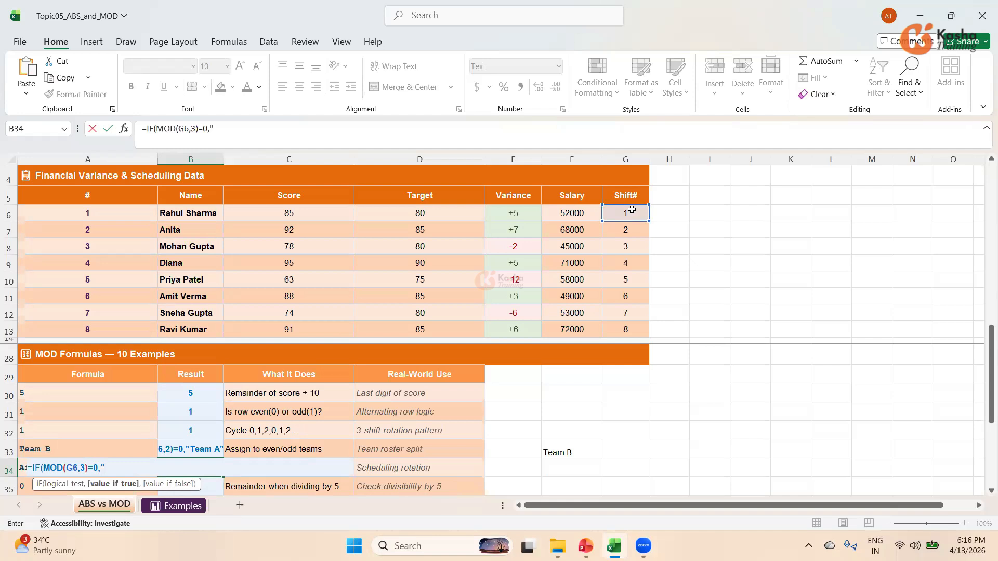
{"action": "type", "text": "Morning\",IF"}
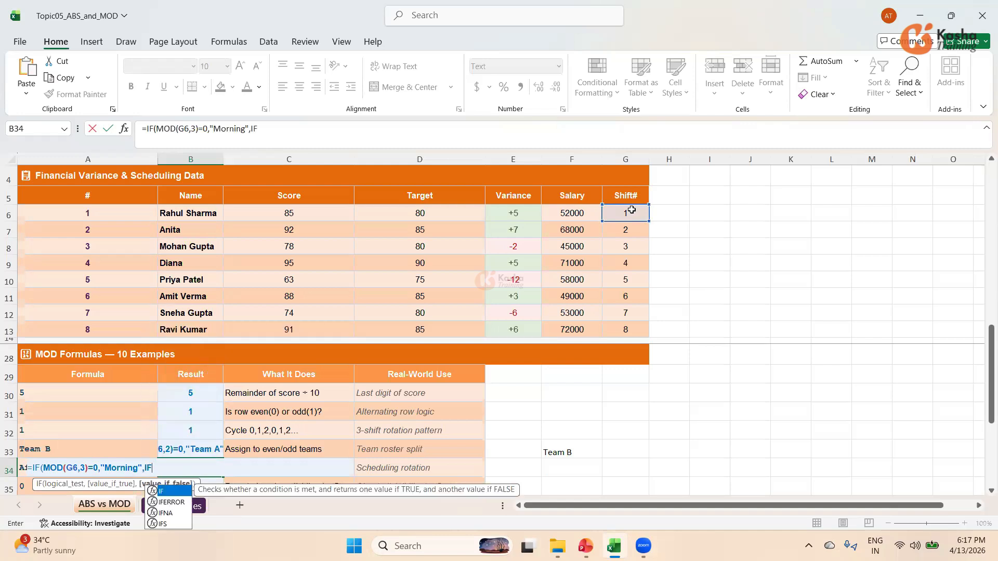
{"action": "type", "text": "(MOD"}
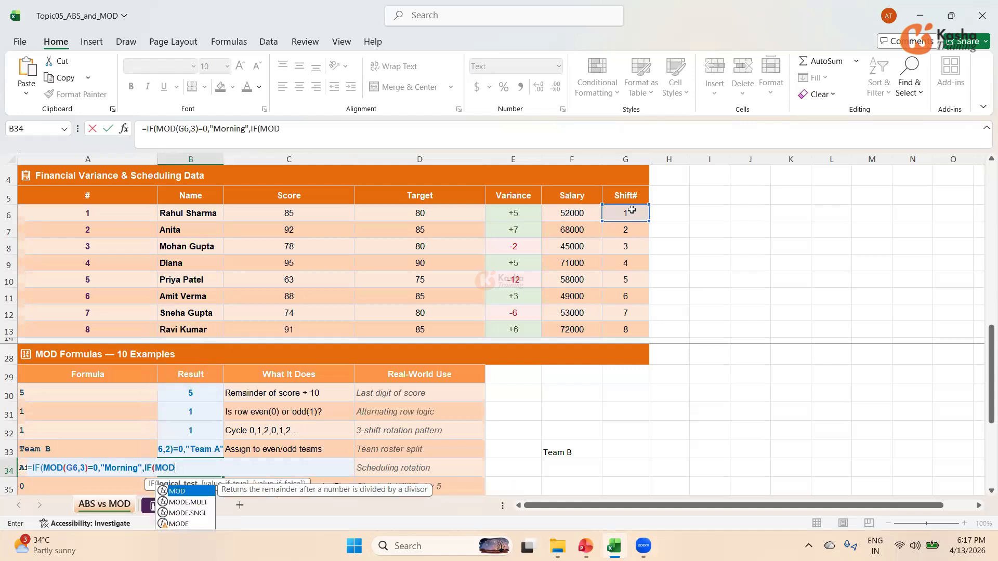
{"action": "type", "text": "("}
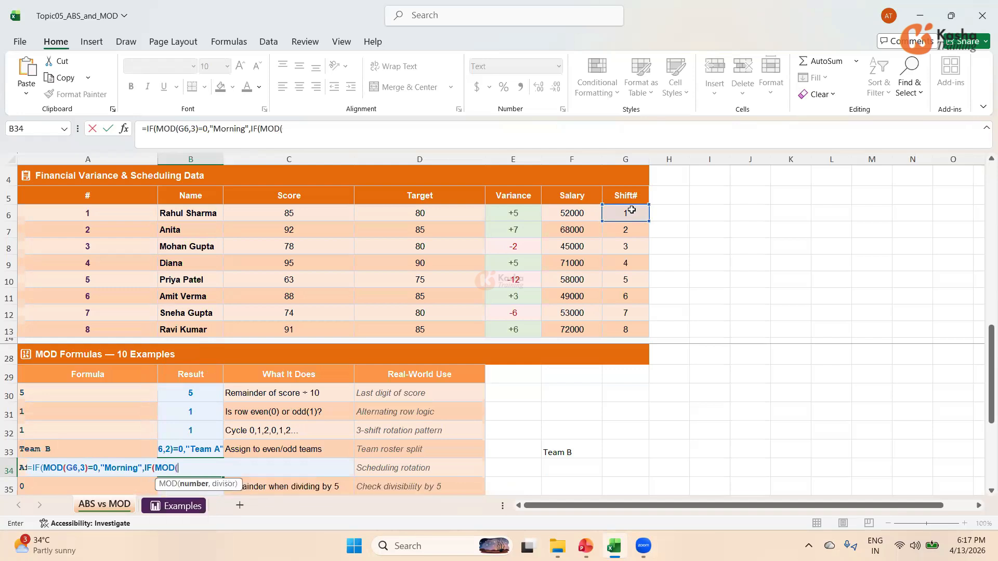
{"action": "left_click", "coordinate": [627, 211]}
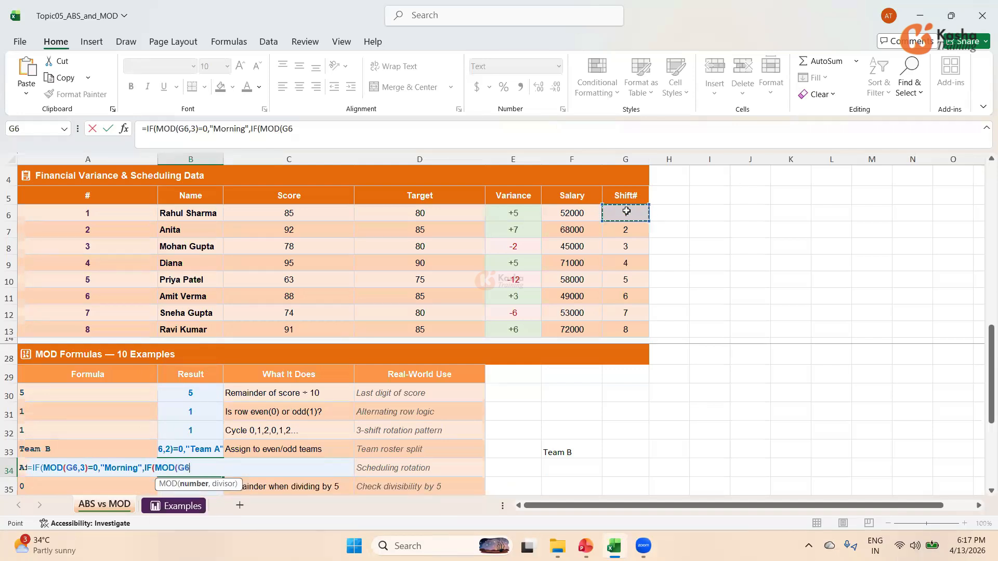
{"action": "type", "text": ",3"}
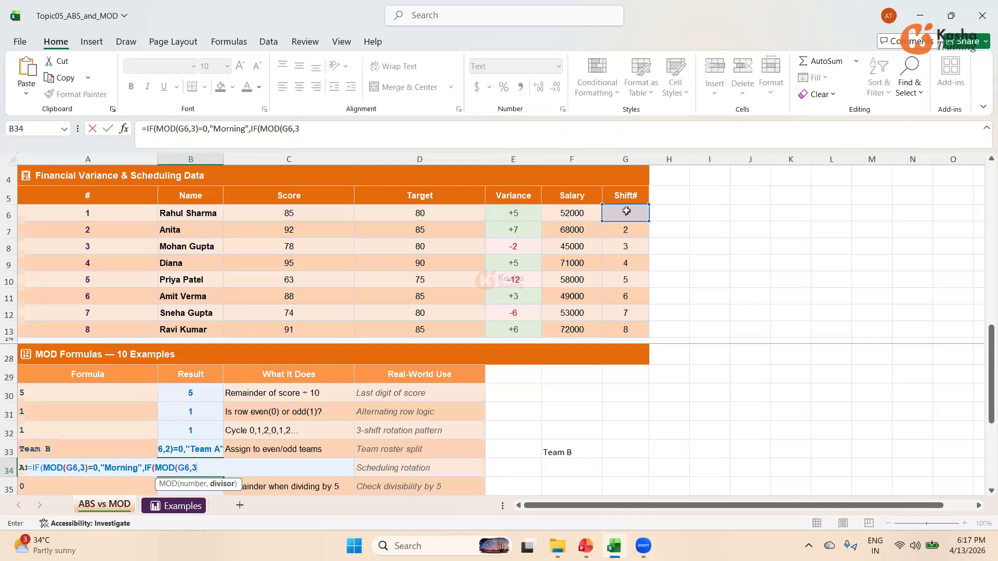
{"action": "type", "text": ")=1"}
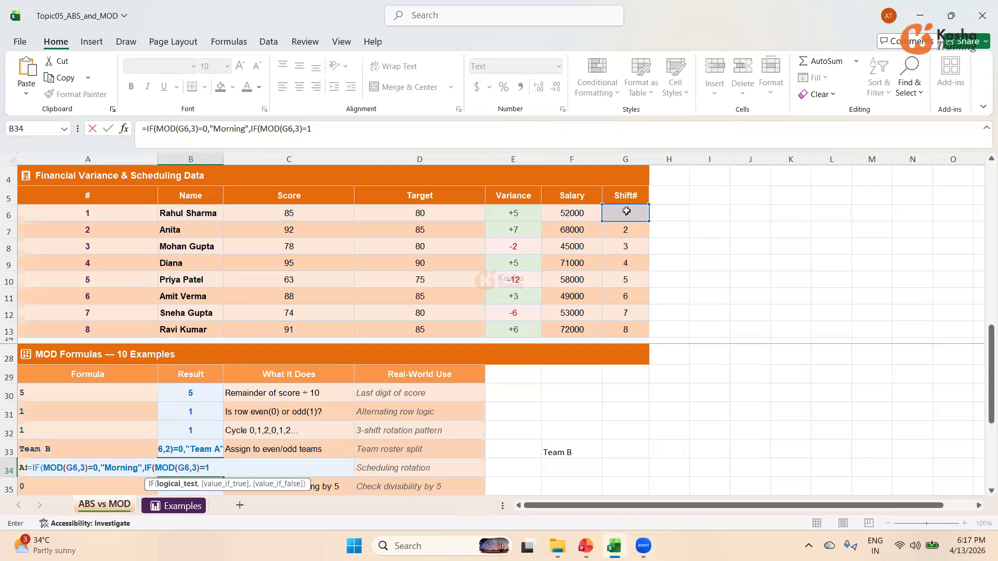
{"action": "type", "text": ",\""}
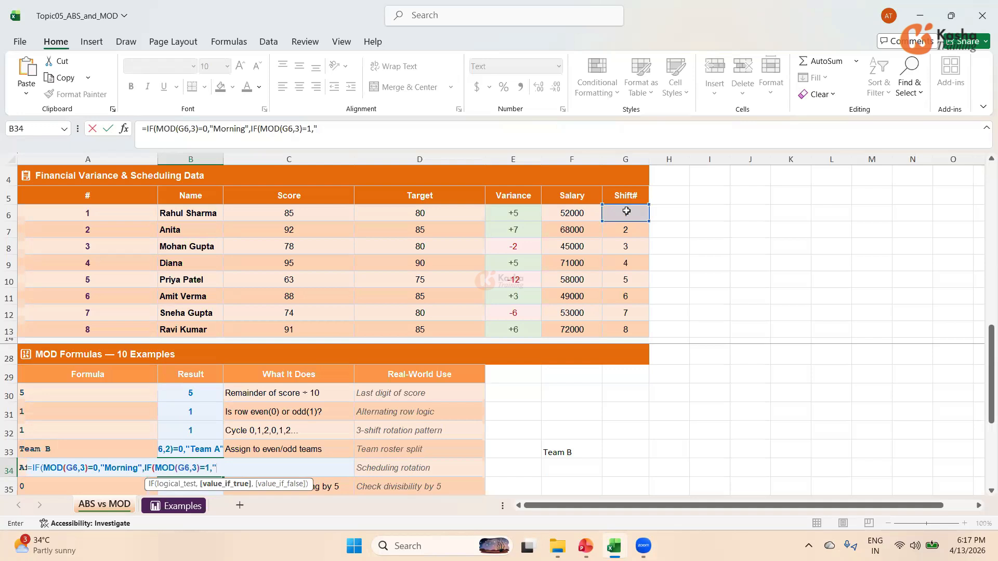
{"action": "type", "text": "Afternoon\","}
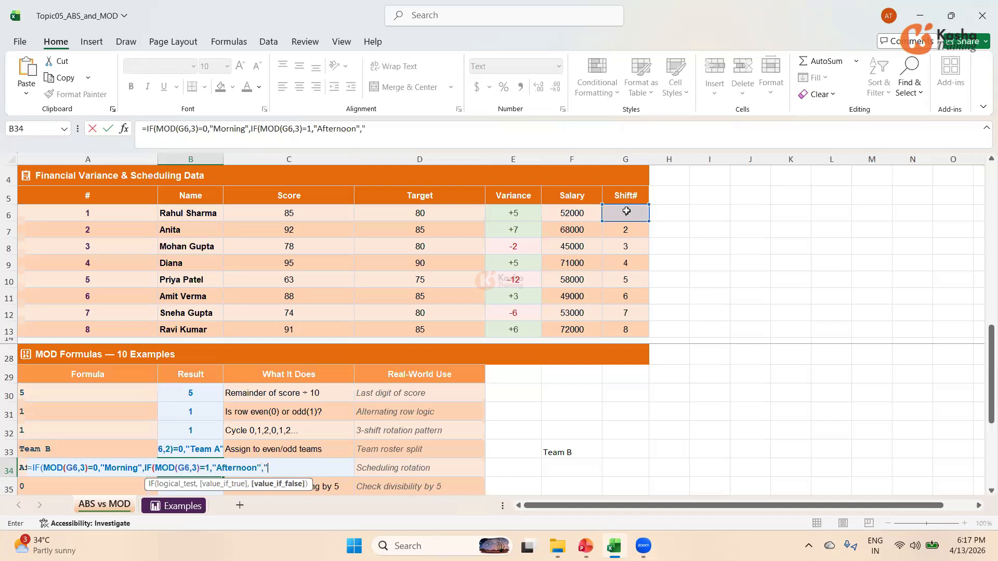
{"action": "type", "text": "\"Night\""}
{"action": "key", "text": "Return"}
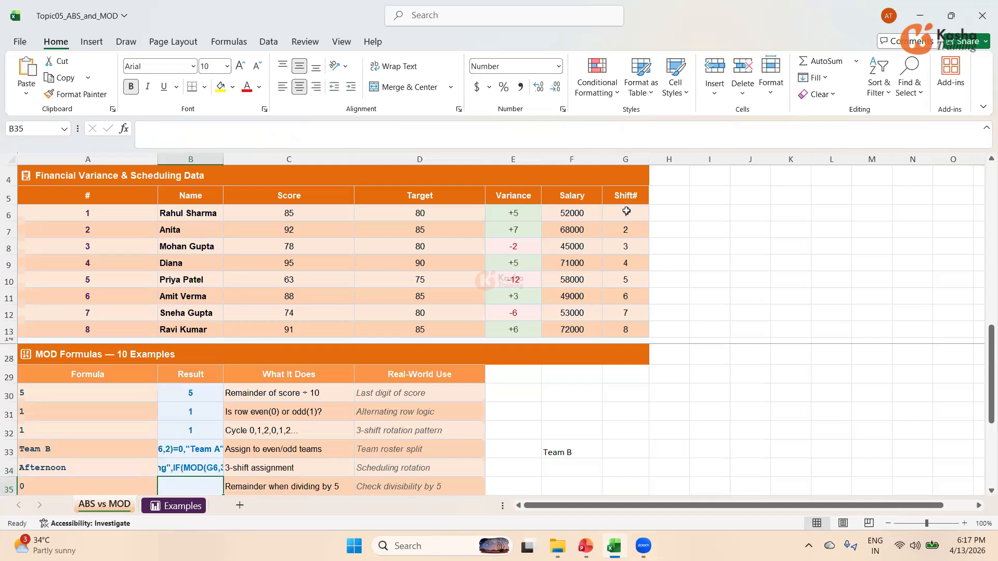
- Begin a formula in blank cell F34, beside the 3-shift assignment row, with =IF(MOD(G6,3)=0,"Morning", as its first condition
{"action": "key", "text": "Up"}
{"action": "left_click", "coordinate": [562, 473]}
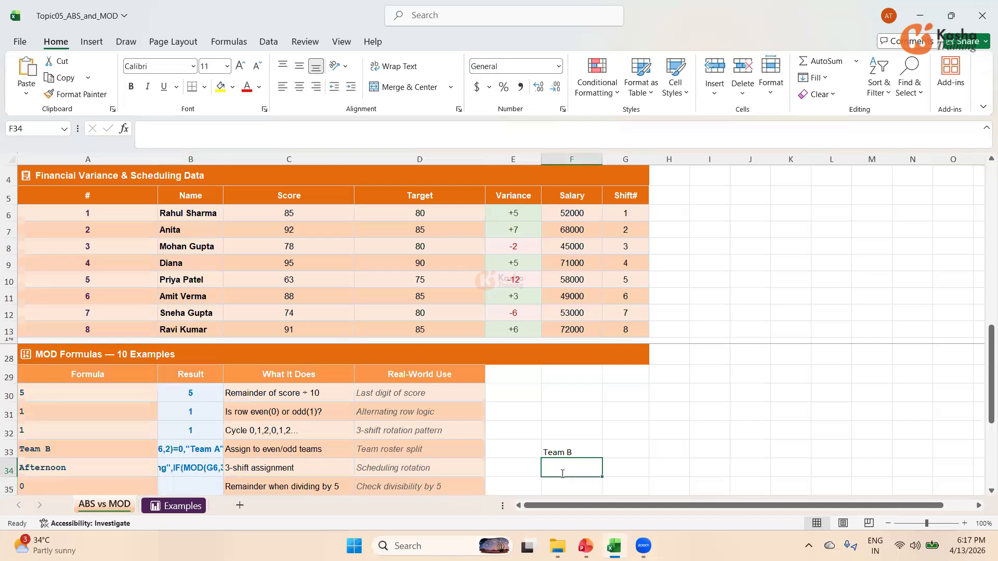
{"action": "type", "text": "=IF"}
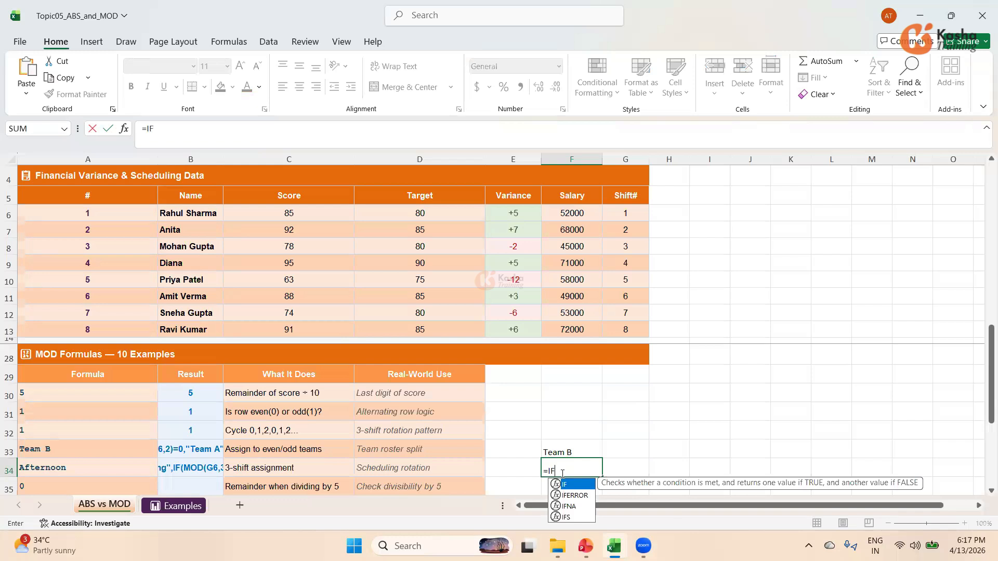
{"action": "type", "text": "(MOD"}
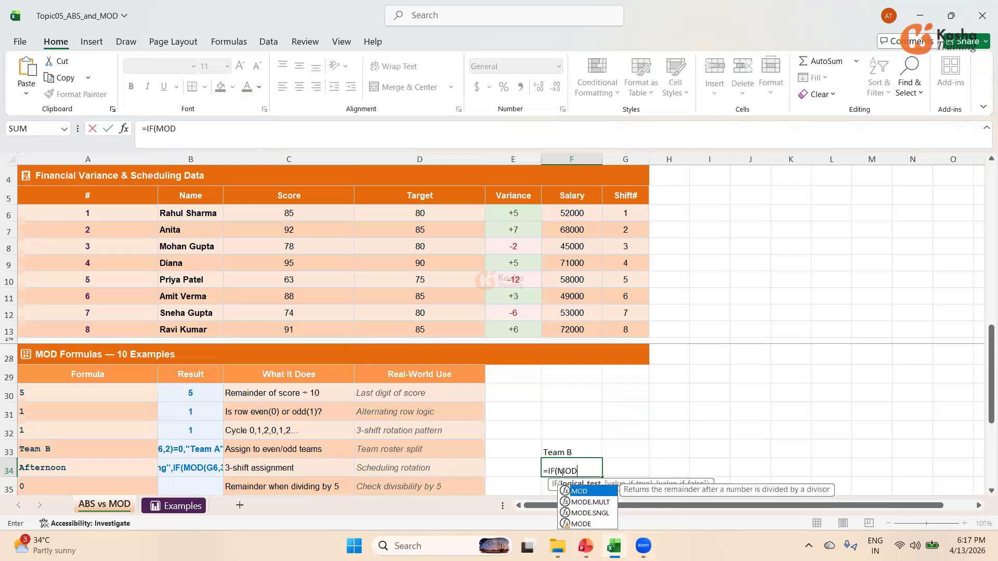
{"action": "type", "text": "("}
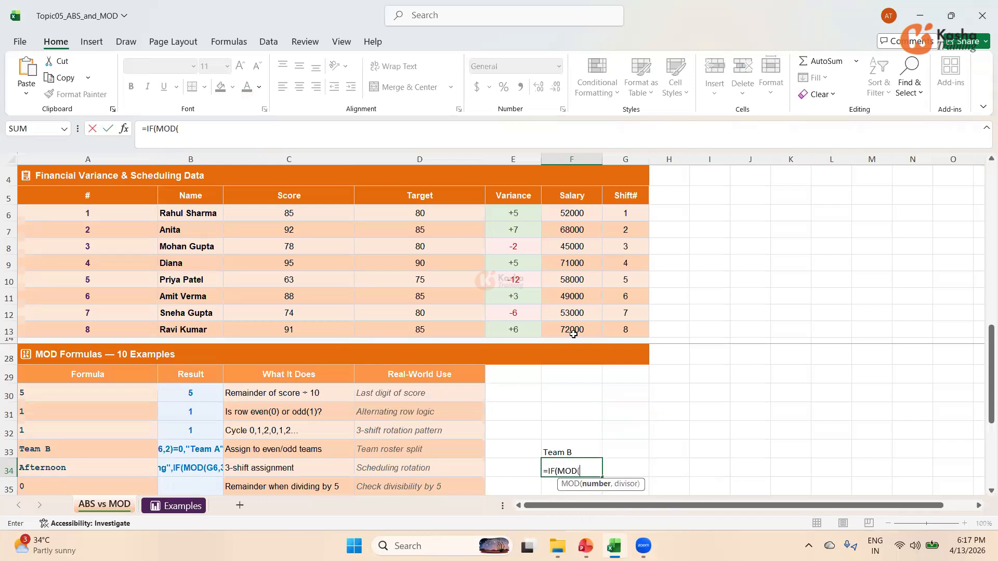
{"action": "left_click", "coordinate": [629, 213]}
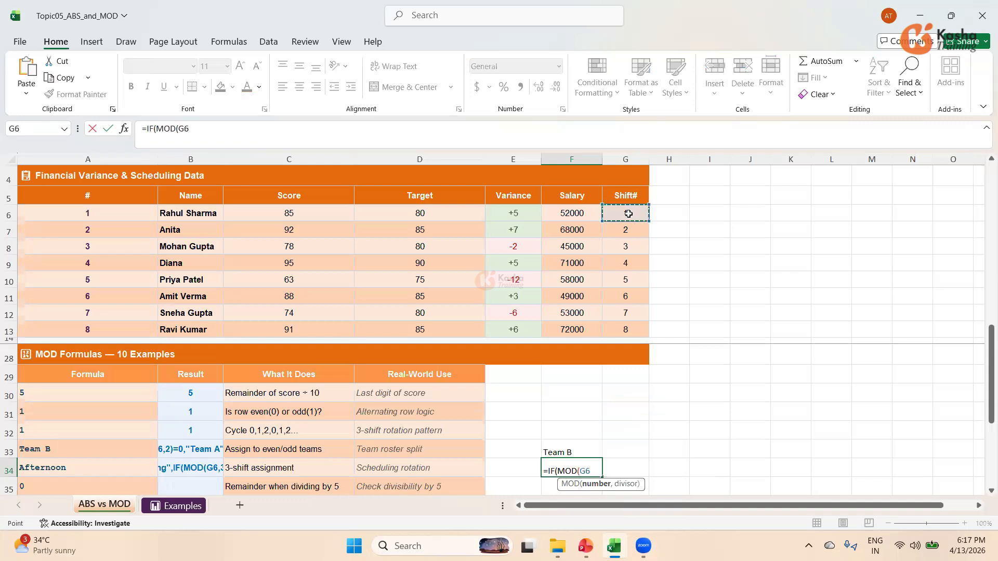
{"action": "type", "text": ",3"}
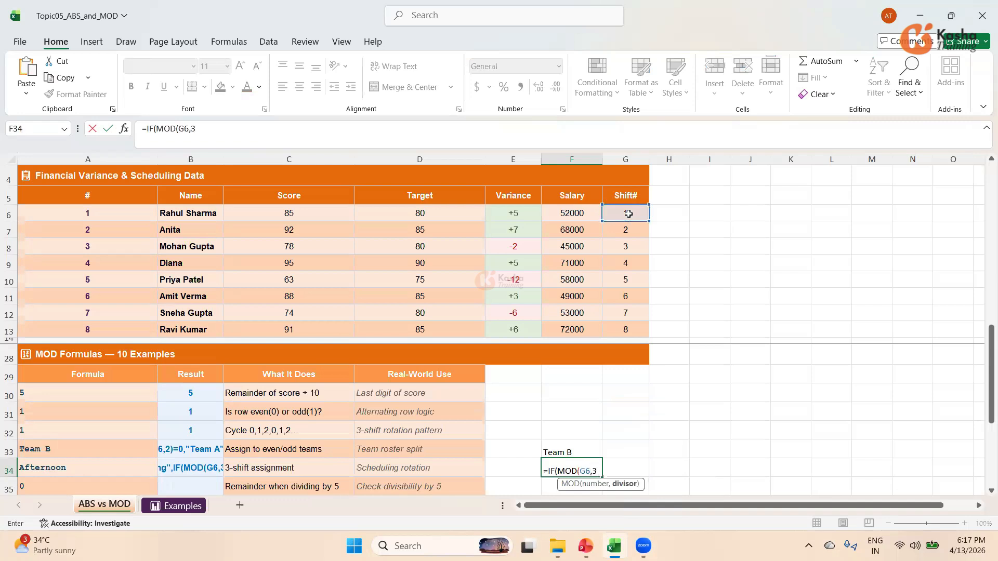
{"action": "type", "text": ")"}
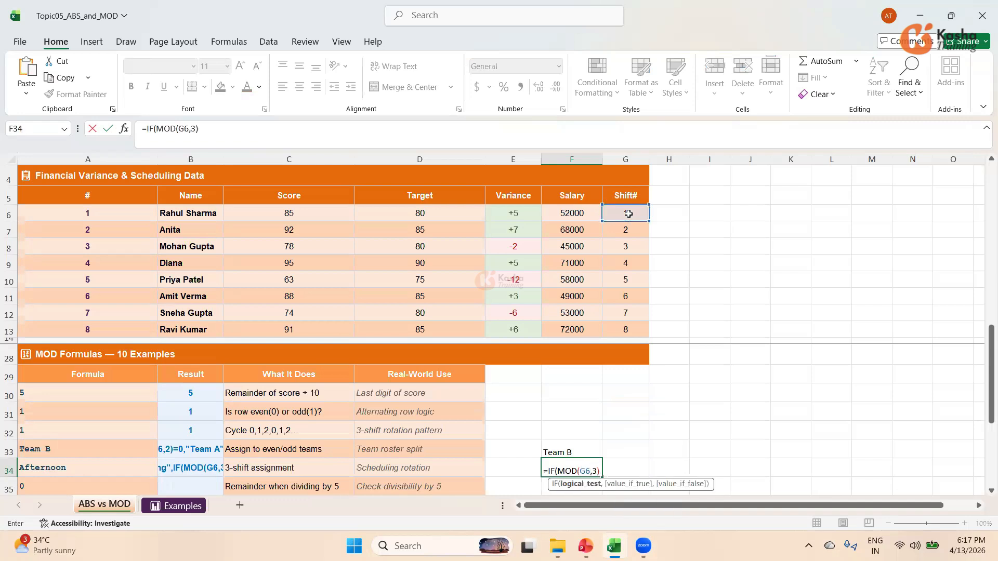
{"action": "type", "text": "=0,"}
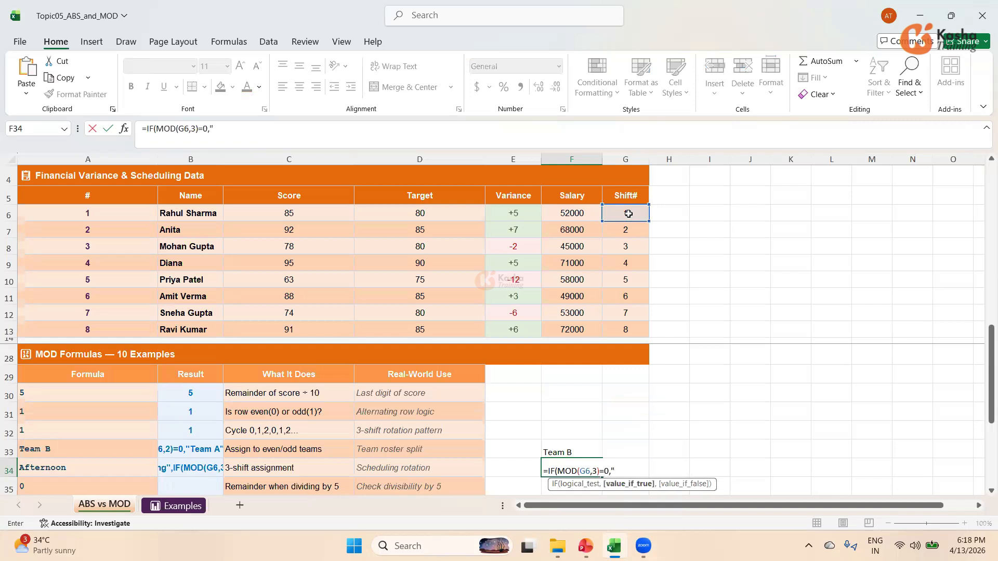
{"action": "type", "text": "\"Morning"}
{"action": "type", "text": "\""}
{"action": "type", "text": ","}
- Extend F34's formula with IF(G6,3)=1,"Afternoon","Night")) as the false branch and try to enter it
{"action": "type", "text": "IF"}
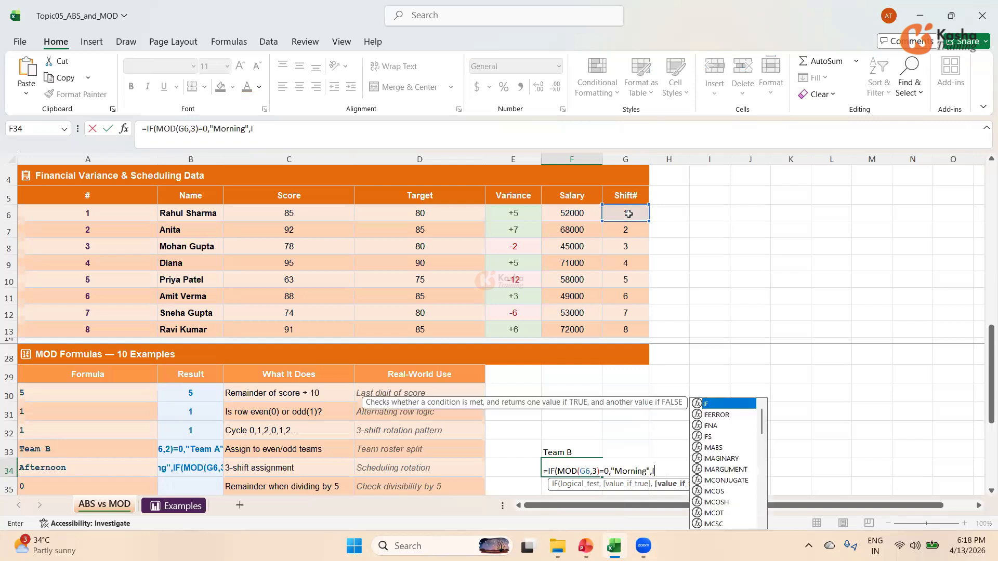
{"action": "type", "text": "("}
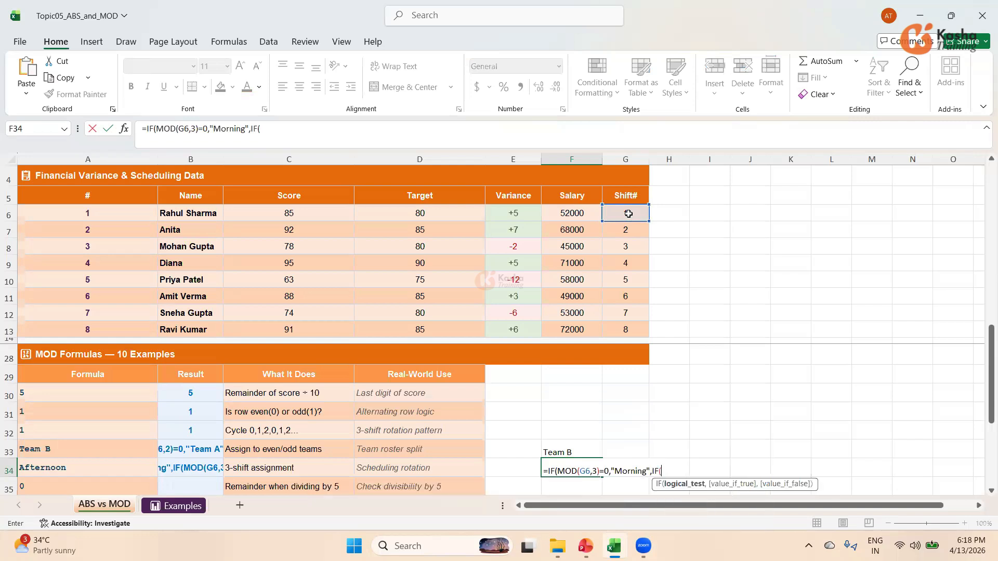
{"action": "left_click", "coordinate": [632, 213]}
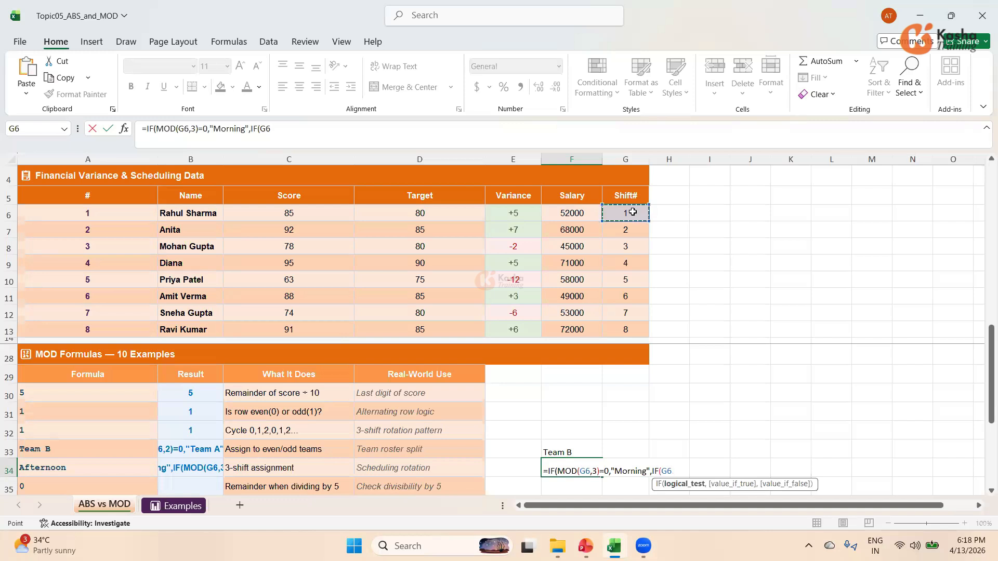
{"action": "type", "text": ",3"}
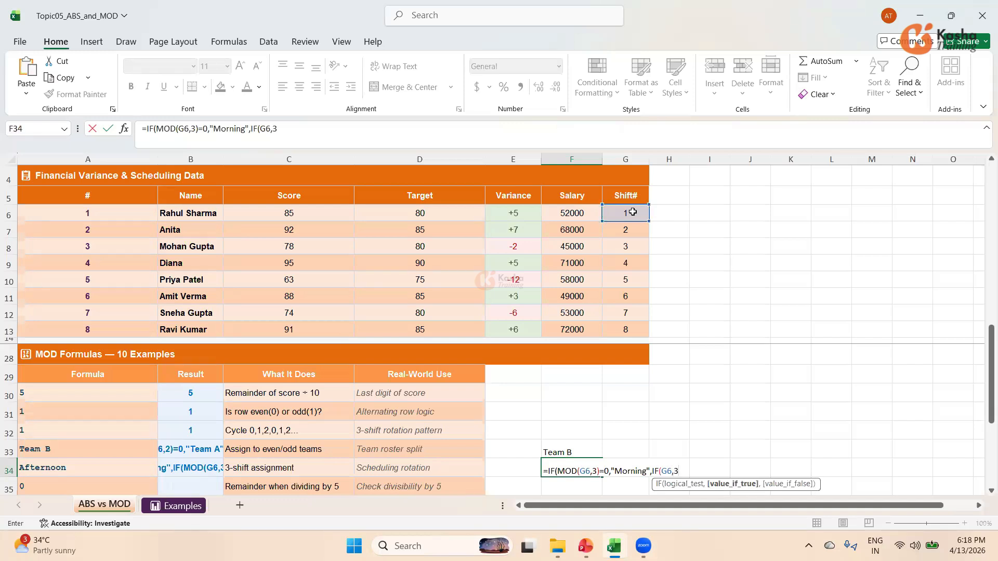
{"action": "type", "text": ")="}
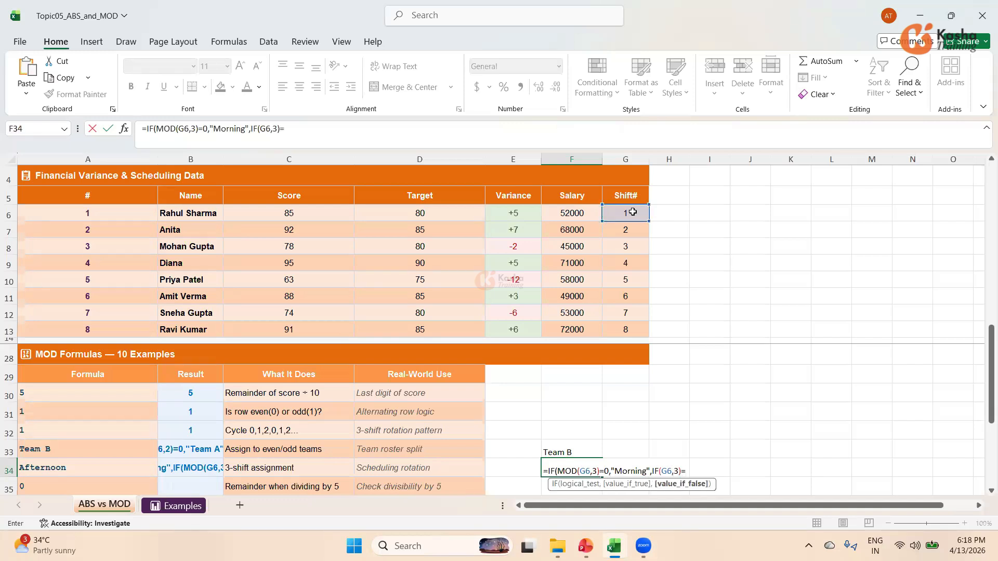
{"action": "type", "text": "1,\"Afternoon"}
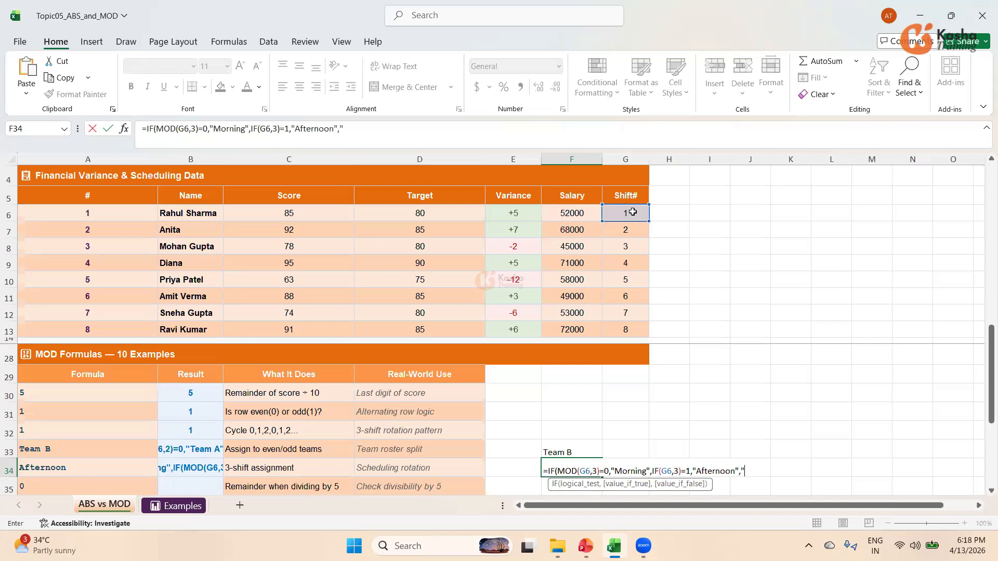
{"action": "type", "text": "\",\"Night\")"}
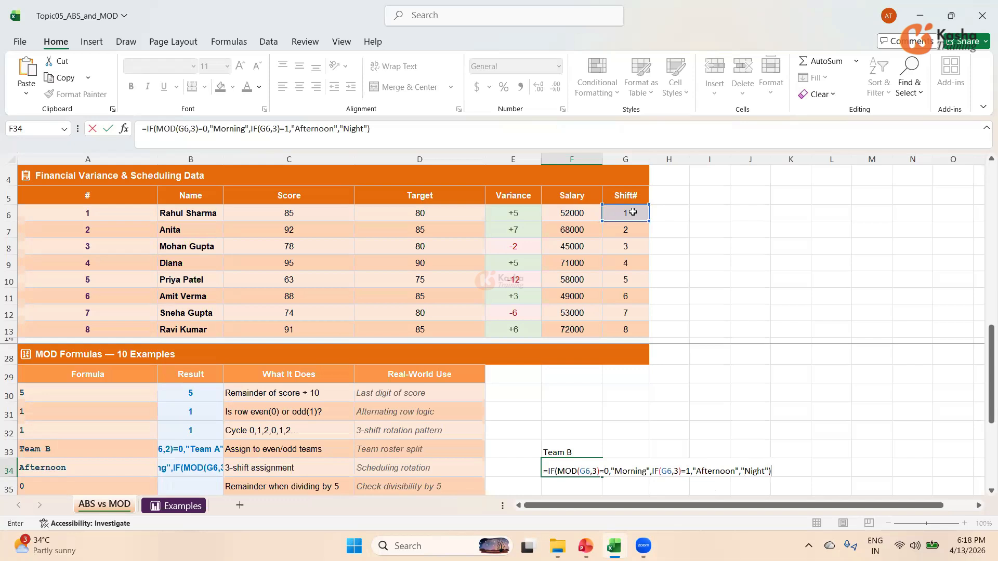
{"action": "type", "text": ")"}
{"action": "key", "text": "Return"}
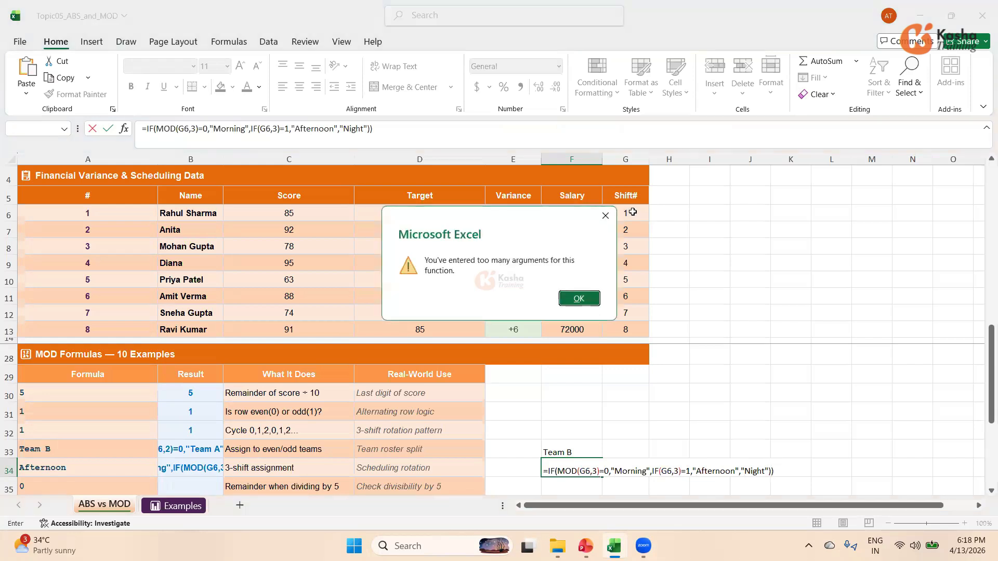
{"action": "key", "text": "Return"}
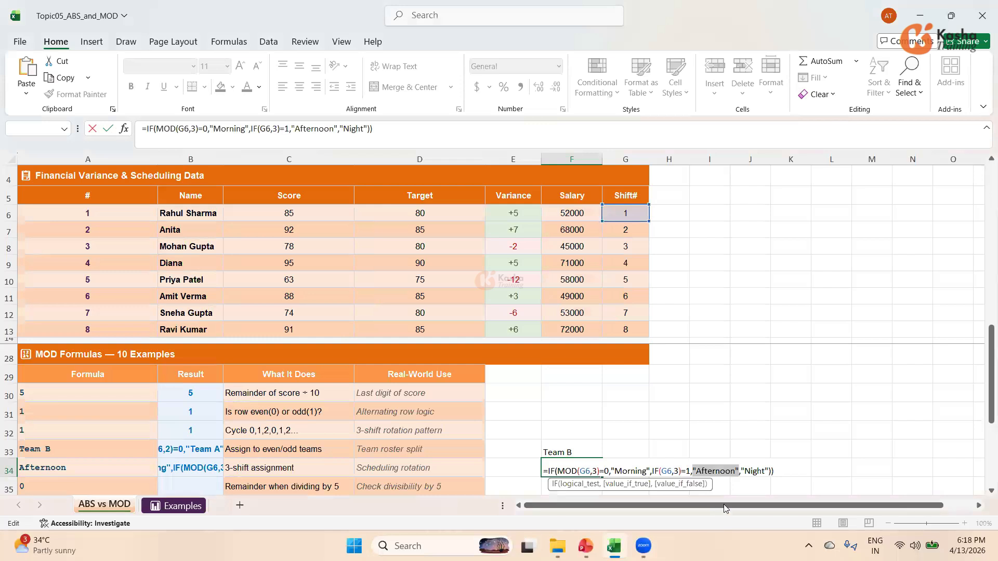
- Try to enter F34's formula with its last closing parenthesis removed
{"action": "left_click", "coordinate": [393, 137]}
{"action": "key", "text": "BackSpace"}
{"action": "key", "text": "Return"}
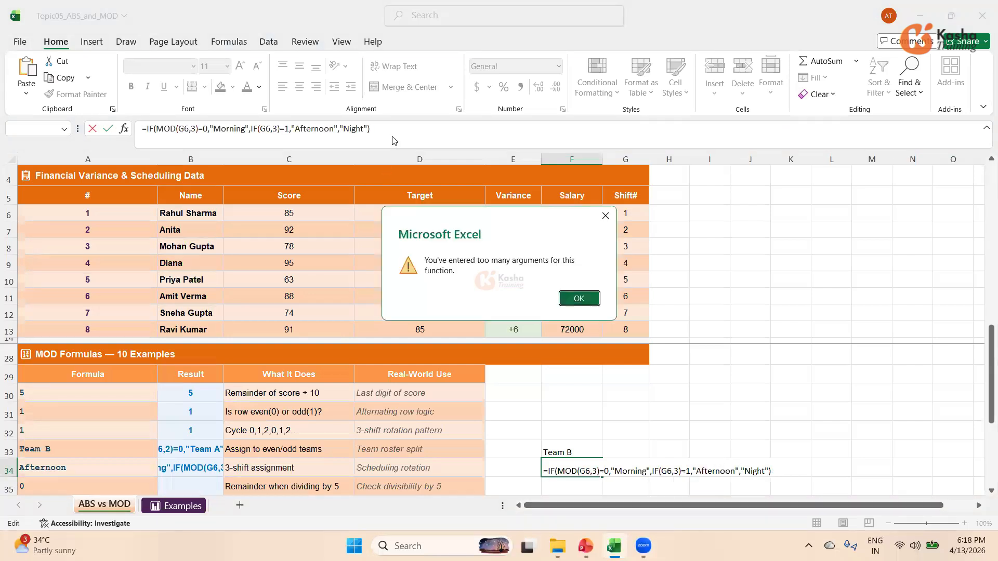
{"action": "left_click", "coordinate": [579, 299]}
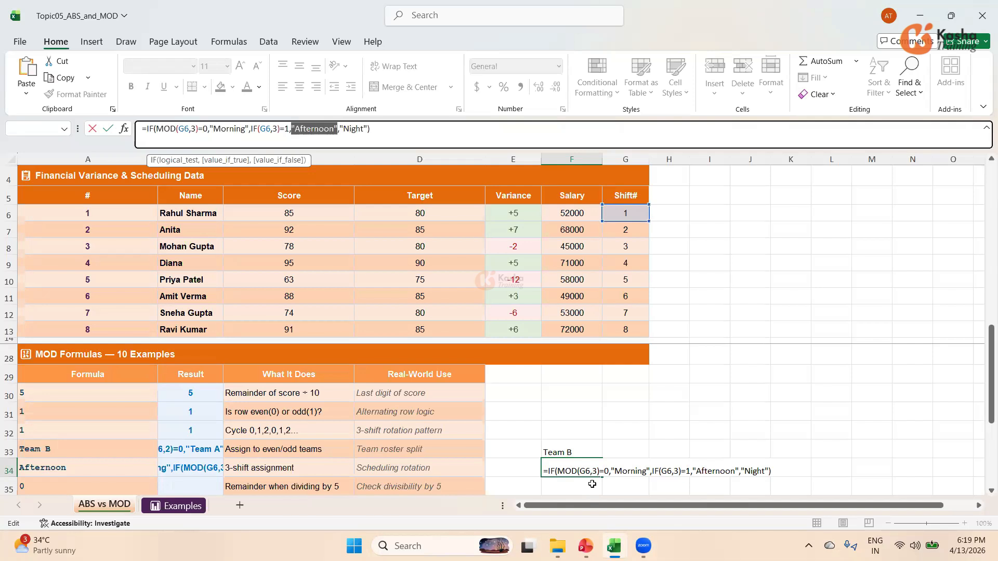
- Correct F34's formula to =IF(MOD(G6,3)=0,"Morning",IF(MOD(G6,3)=1,"Afternoon","Night")) by adding the missing MOD and closing parenthesis
{"action": "left_click", "coordinate": [662, 471]}
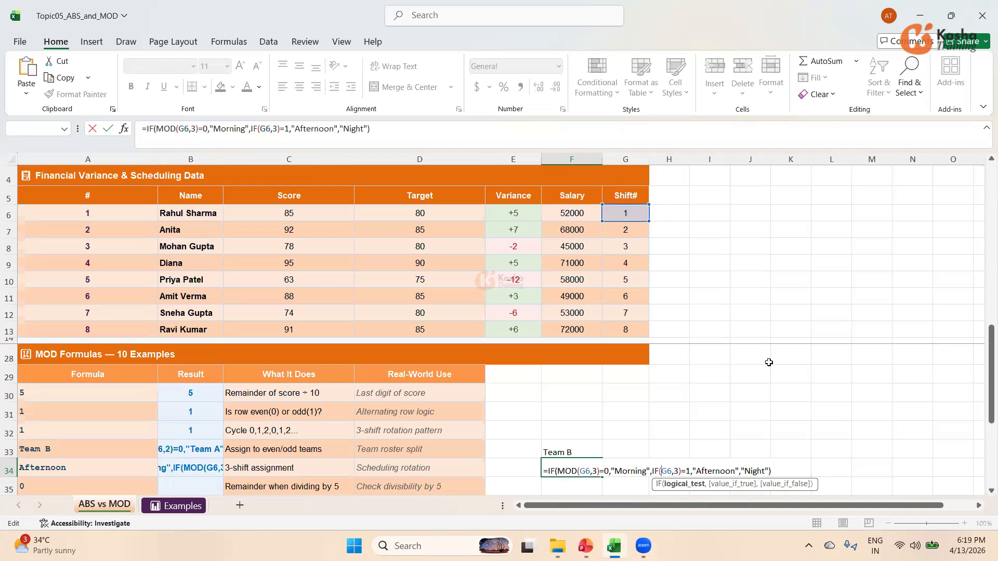
{"action": "type", "text": "MOD("}
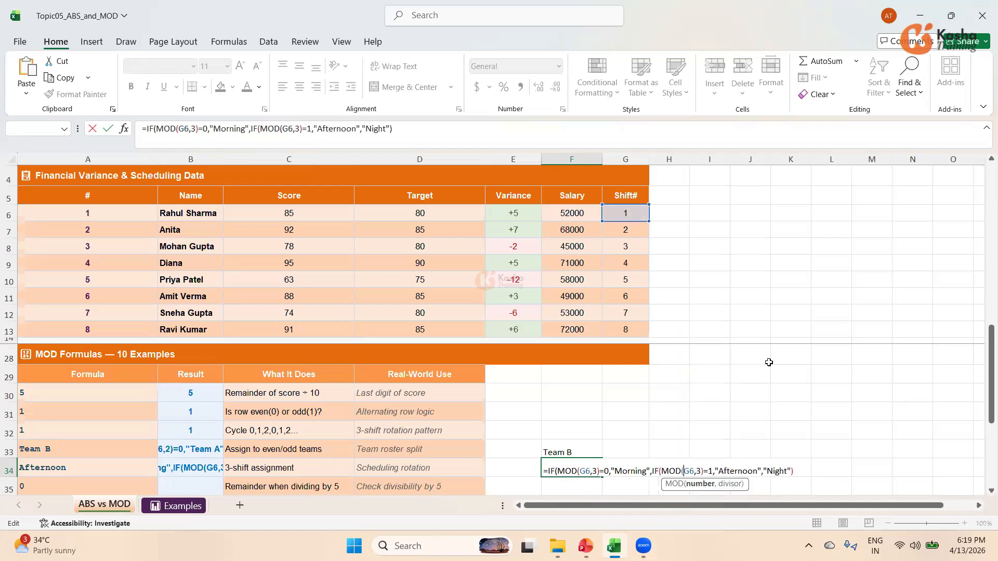
{"action": "left_click", "coordinate": [413, 125]}
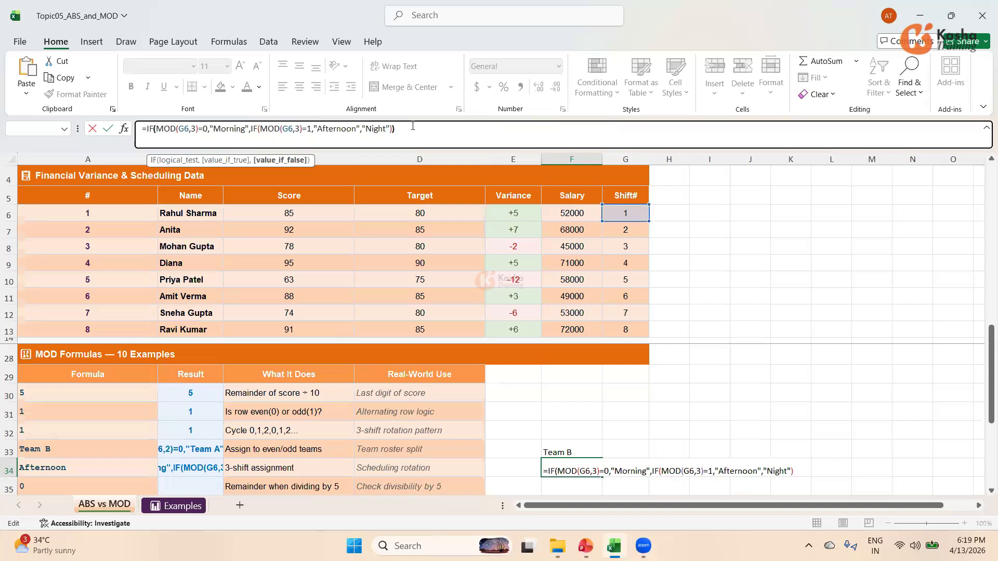
{"action": "key", "text": "Return"}
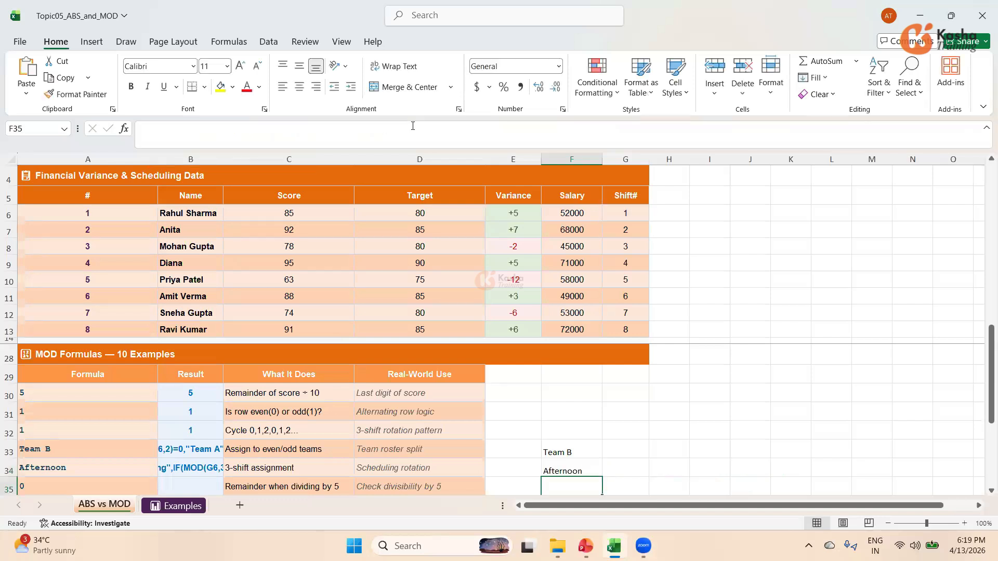
{"action": "left_click", "coordinate": [564, 471]}
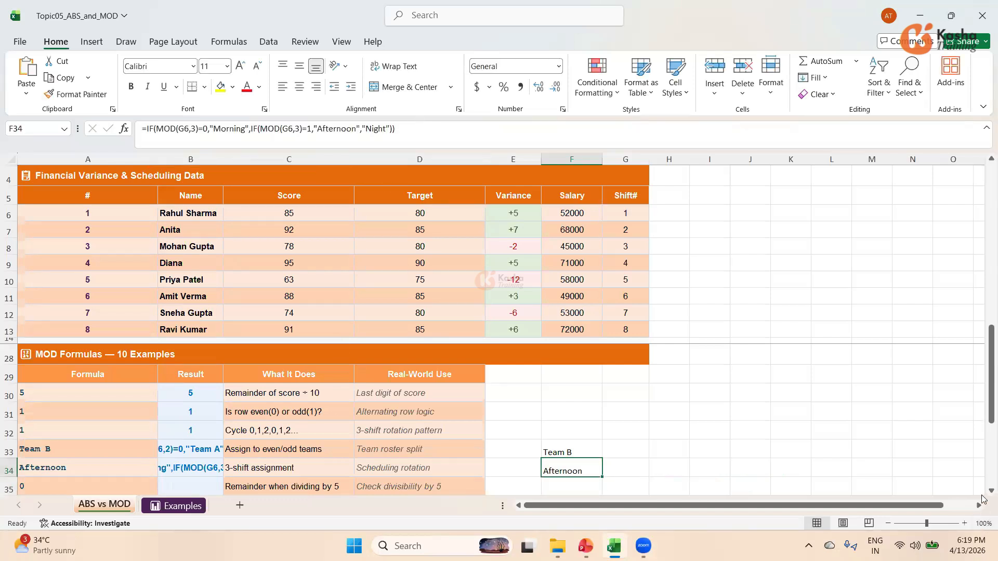
- Enter =MOD(C6,5) in Result cell B35 for the remainder of the score when dividing by 5
{"action": "scroll", "coordinate": [982, 496], "scroll_direction": "down", "scroll_amount": 2}
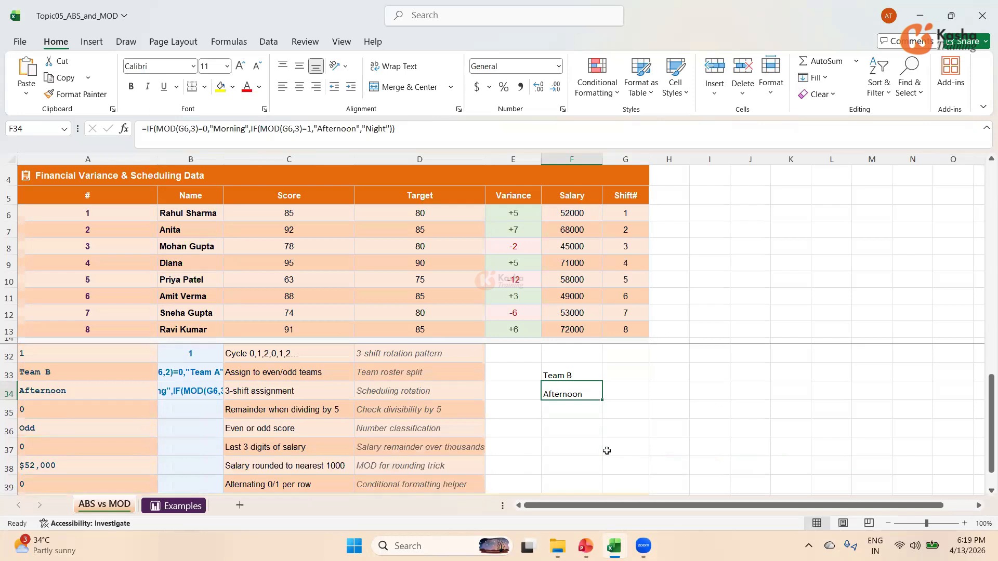
{"action": "left_click", "coordinate": [190, 414]}
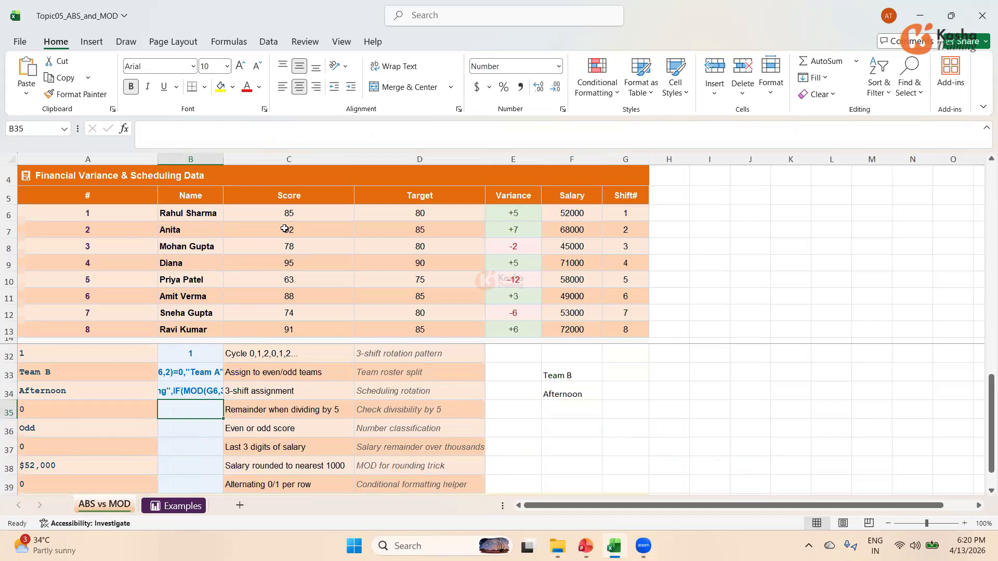
{"action": "type", "text": "="}
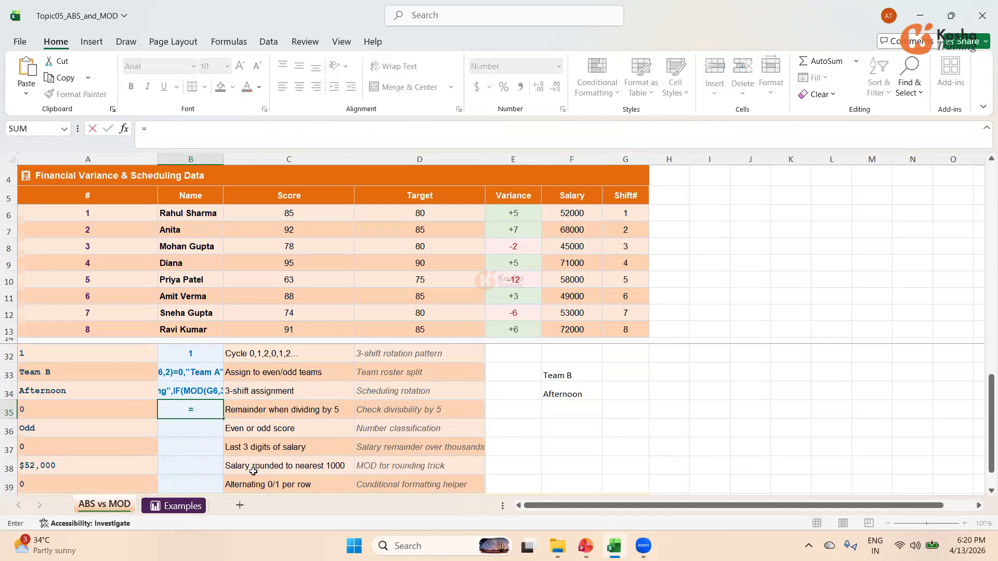
{"action": "type", "text": "MOD("}
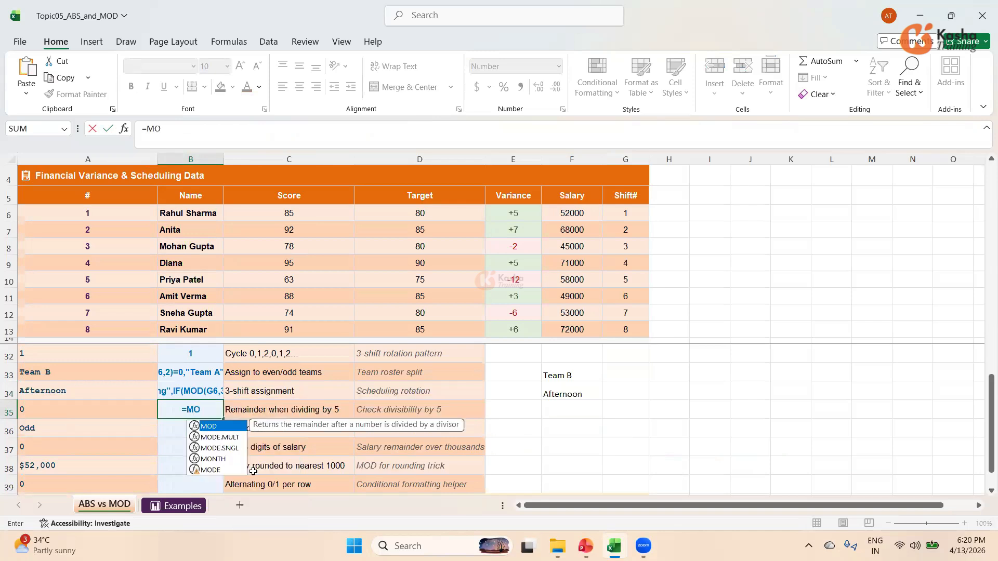
{"action": "left_click", "coordinate": [310, 215]}
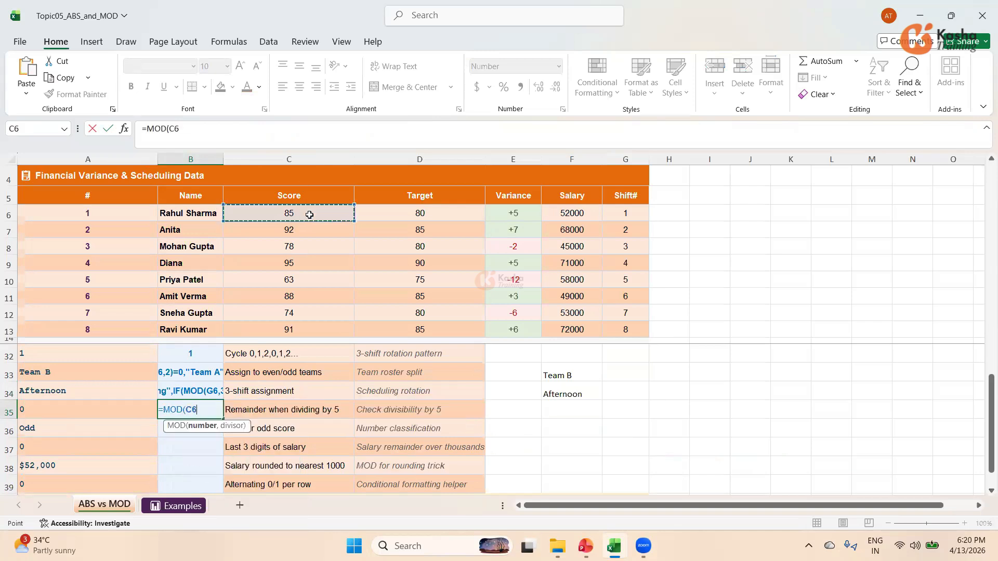
{"action": "type", "text": ","}
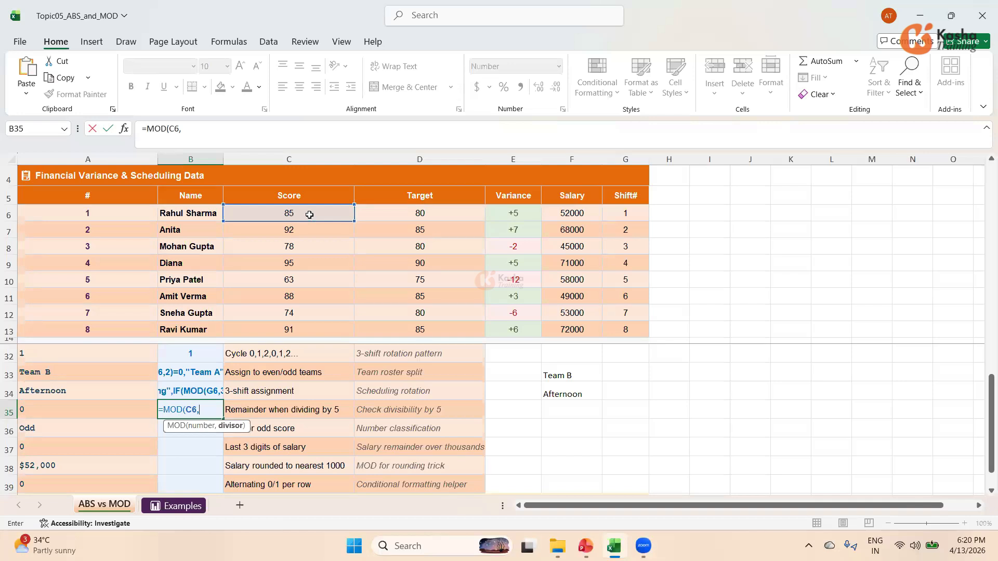
{"action": "type", "text": "5"}
{"action": "key", "text": "Return"}
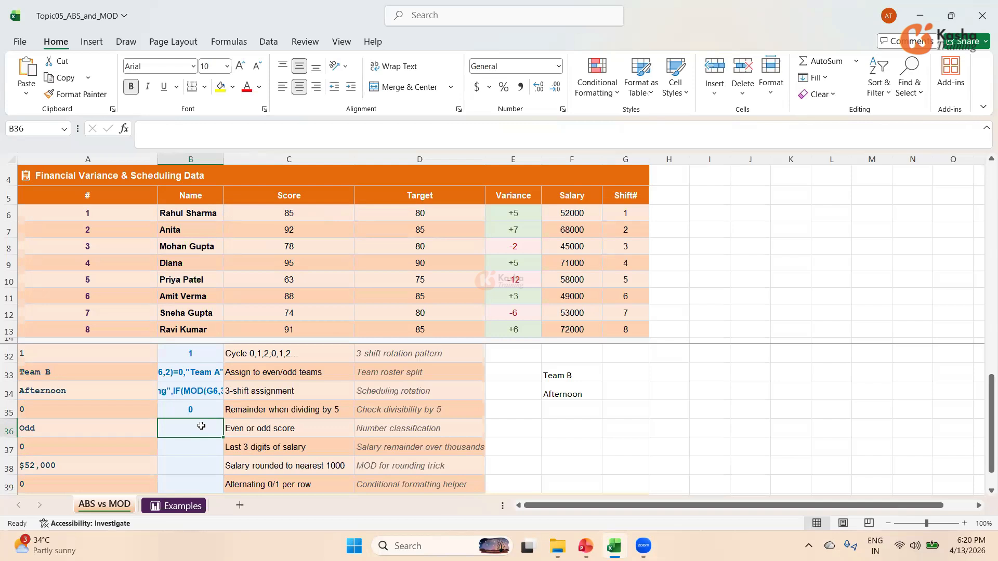
- Enter =IF(MOD(C6,2)=0,"Even","Odd") in Result cell B36 to classify the score as even or odd
{"action": "type", "text": "=IF"}
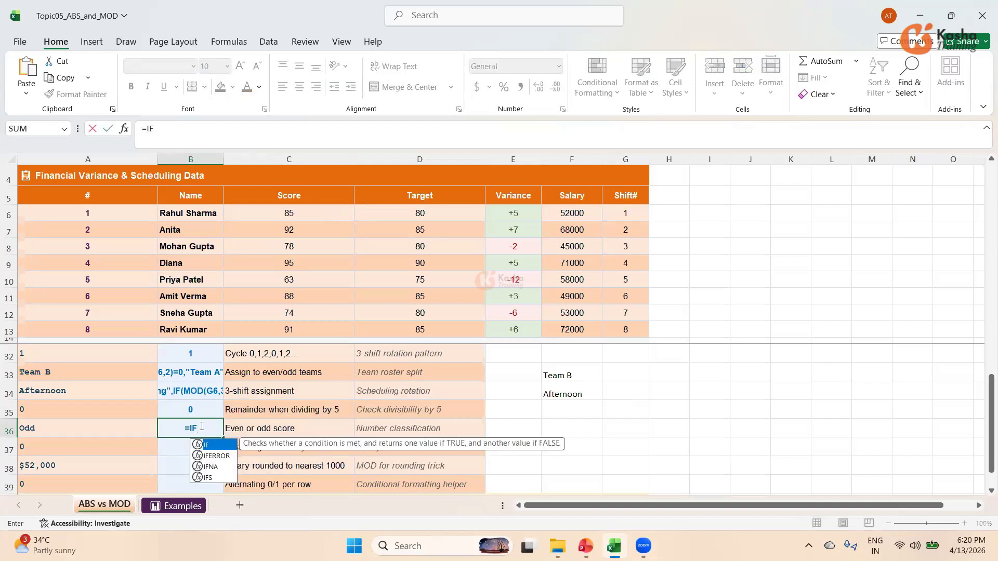
{"action": "type", "text": "("}
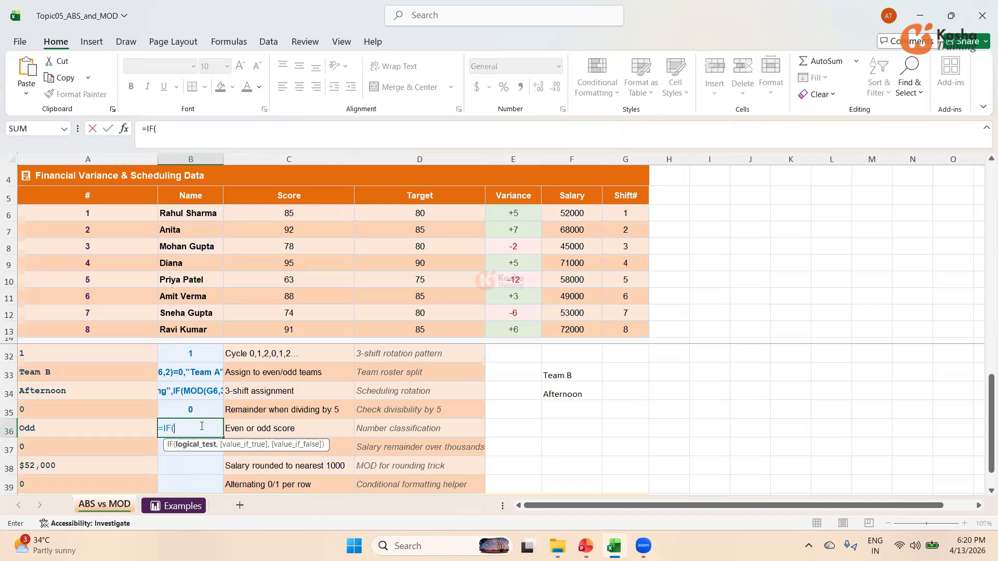
{"action": "type", "text": "MOD"}
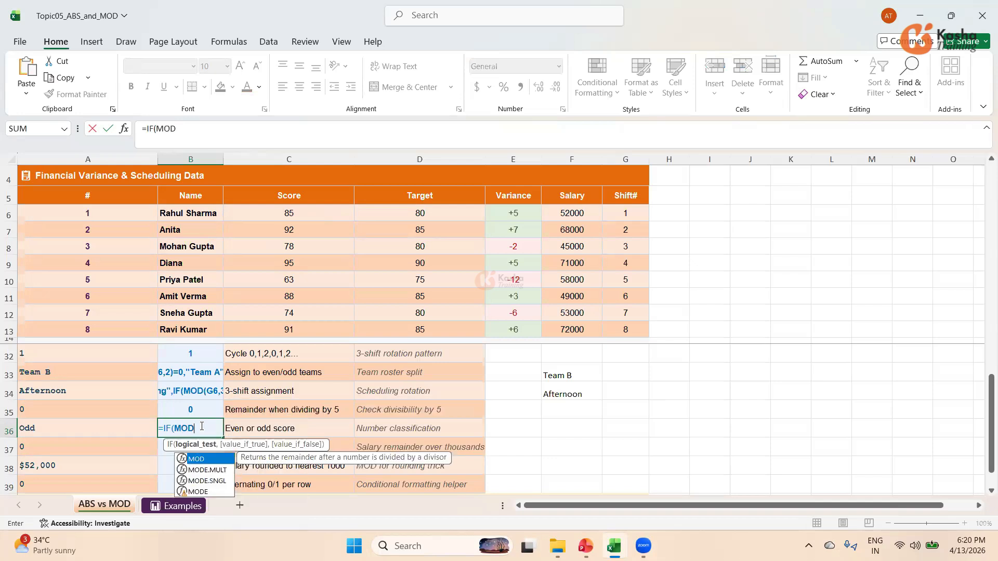
{"action": "type", "text": "("}
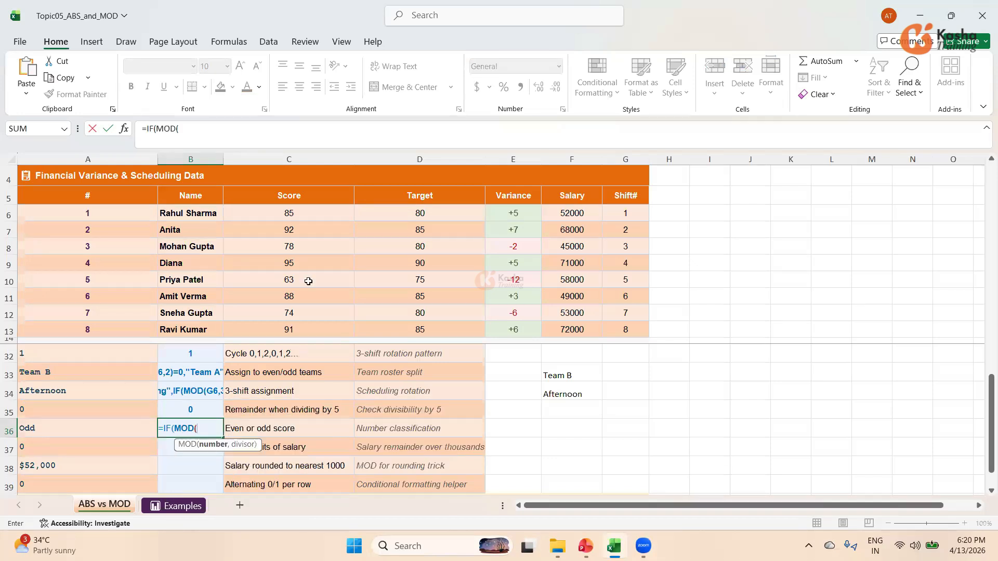
{"action": "left_click", "coordinate": [275, 212]}
{"action": "type", "text": ",2"}
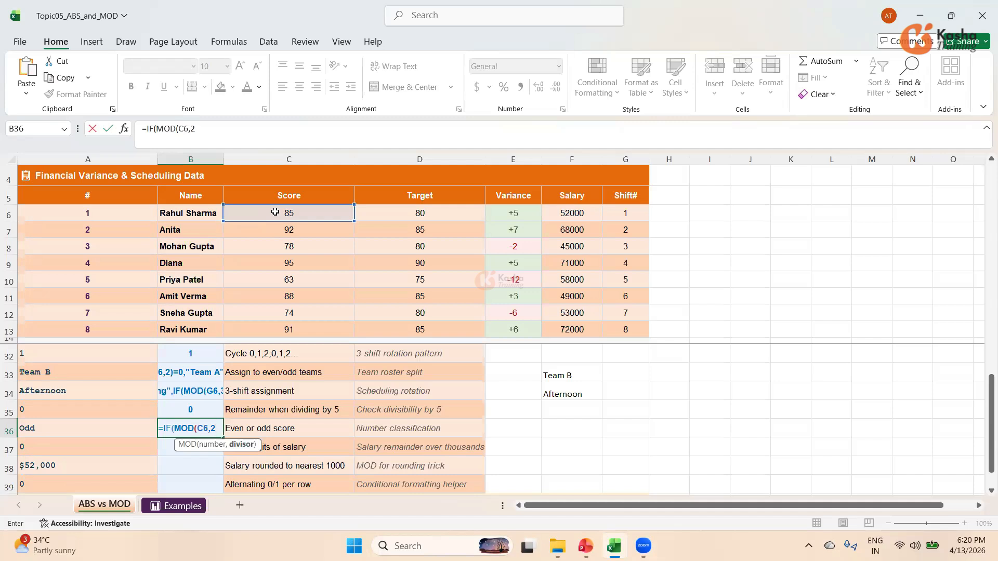
{"action": "type", "text": ")=0"}
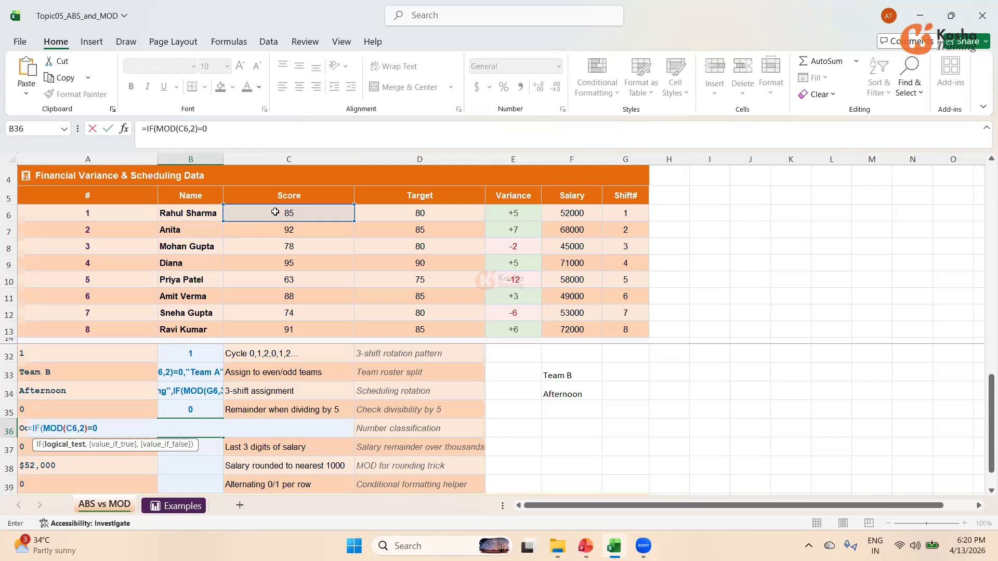
{"action": "type", "text": ","}
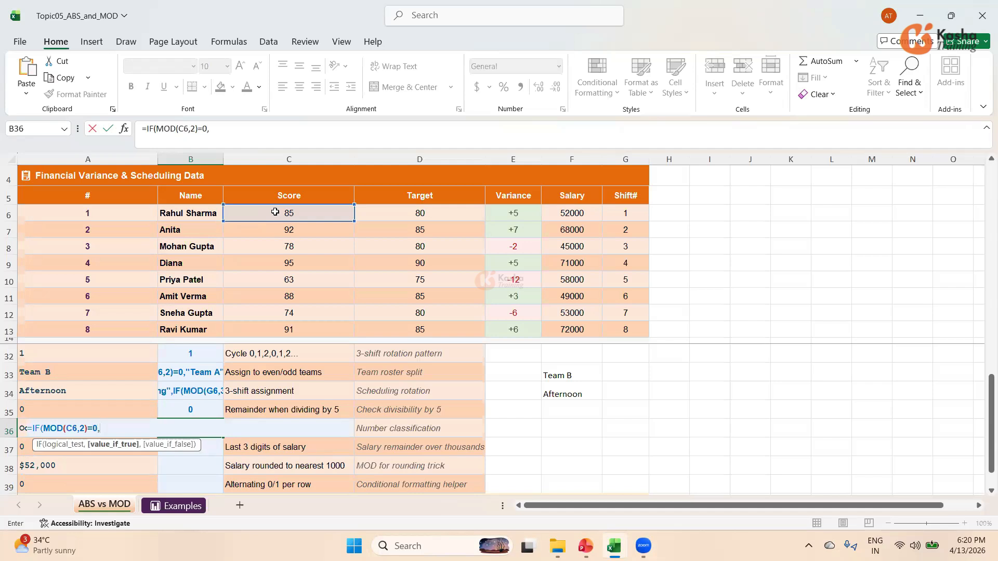
{"action": "type", "text": "\"Even\","}
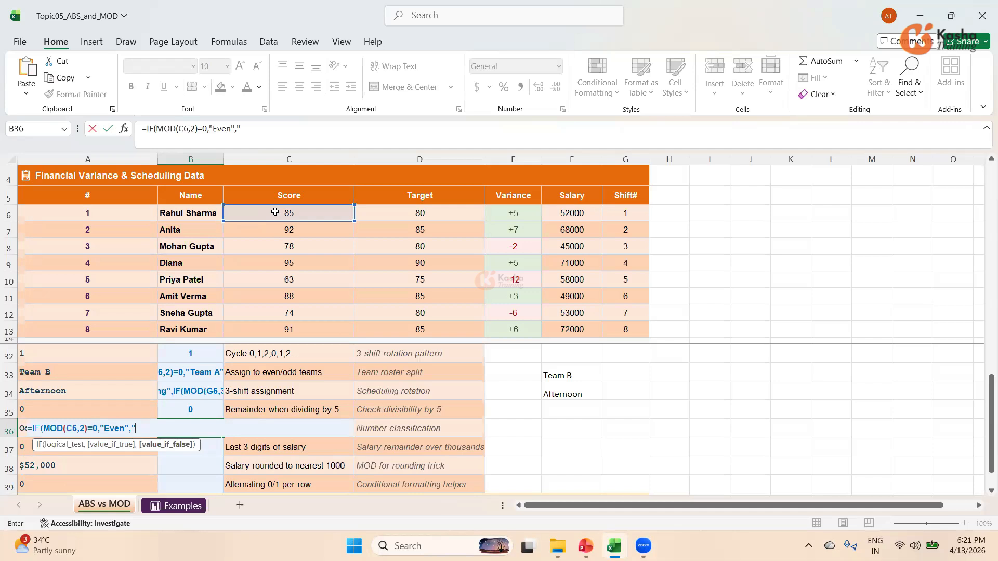
{"action": "type", "text": "\"Odd"}
{"action": "key", "text": "Return"}
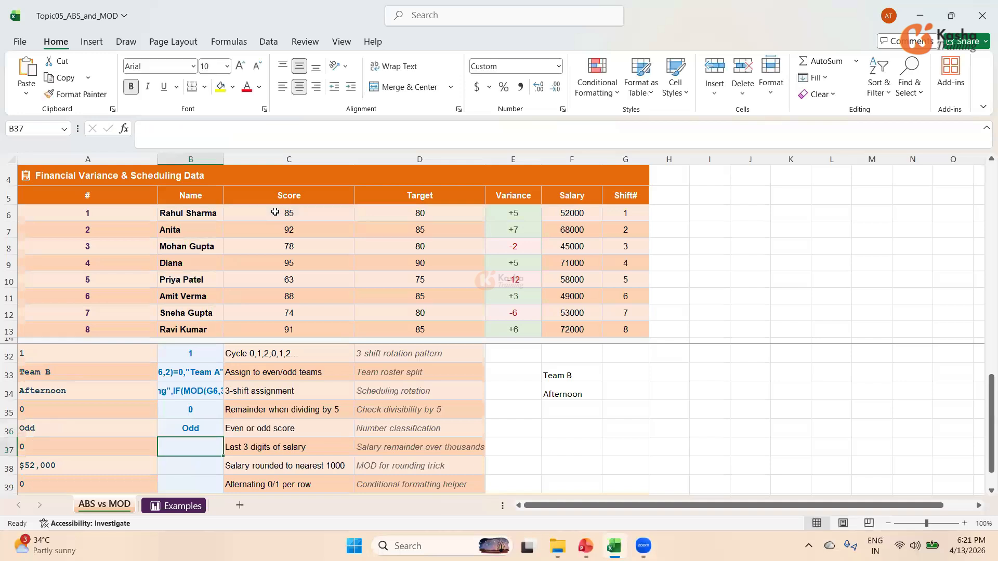
{"action": "left_click", "coordinate": [202, 427]}
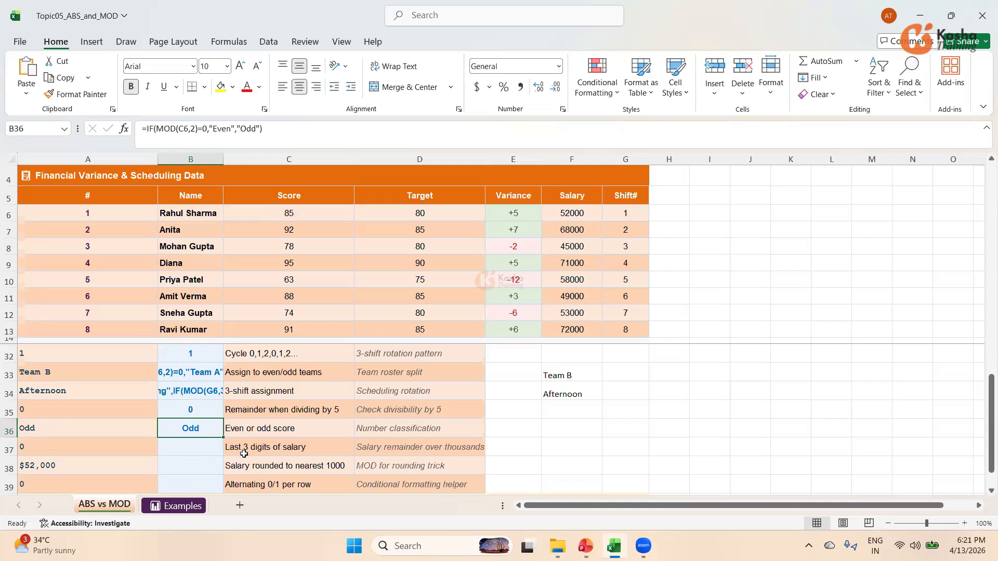
- Enter =MOD(F6,1000) in Result cell B37 to get the last three digits of the salary
{"action": "left_click", "coordinate": [191, 449]}
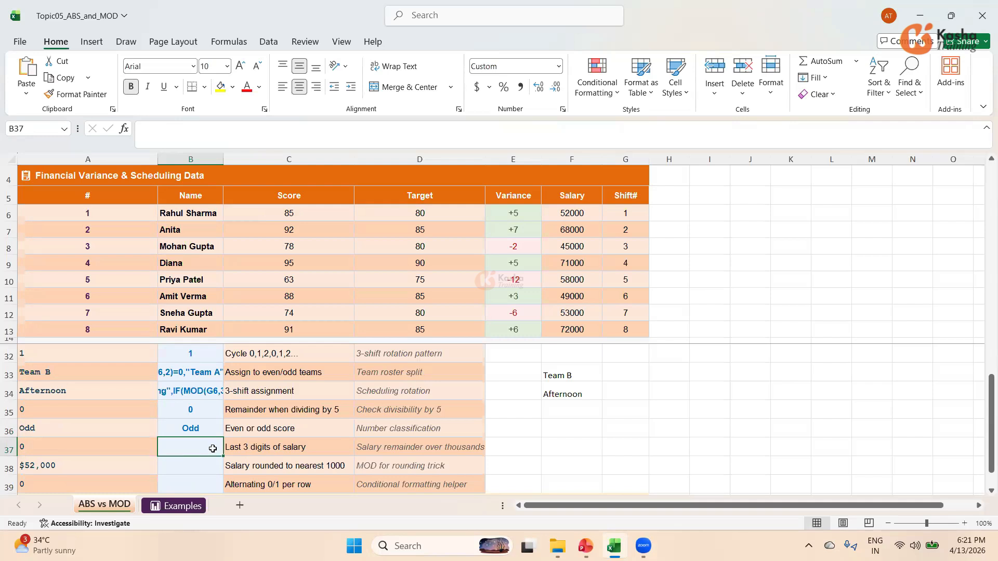
{"action": "type", "text": "="}
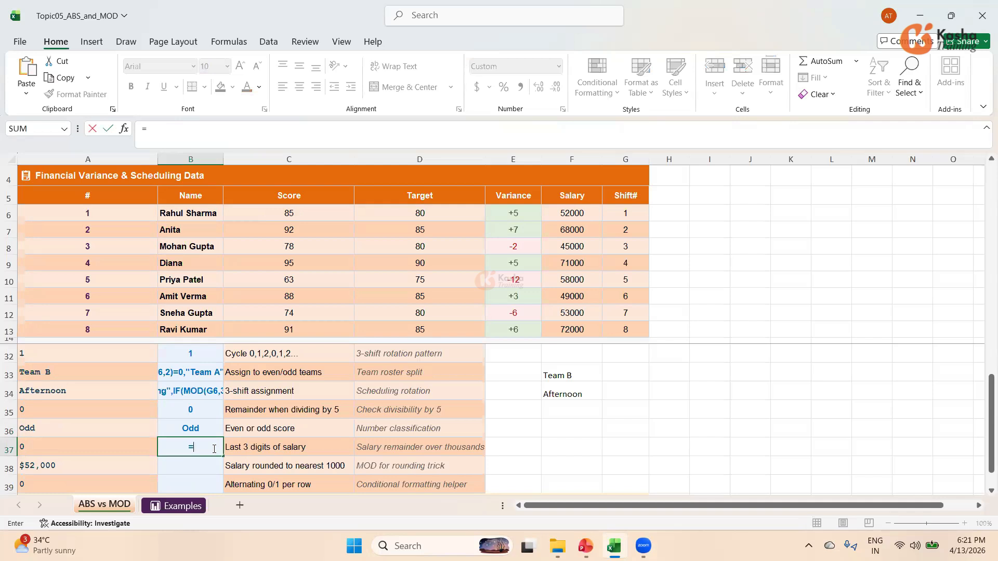
{"action": "type", "text": "MOD("}
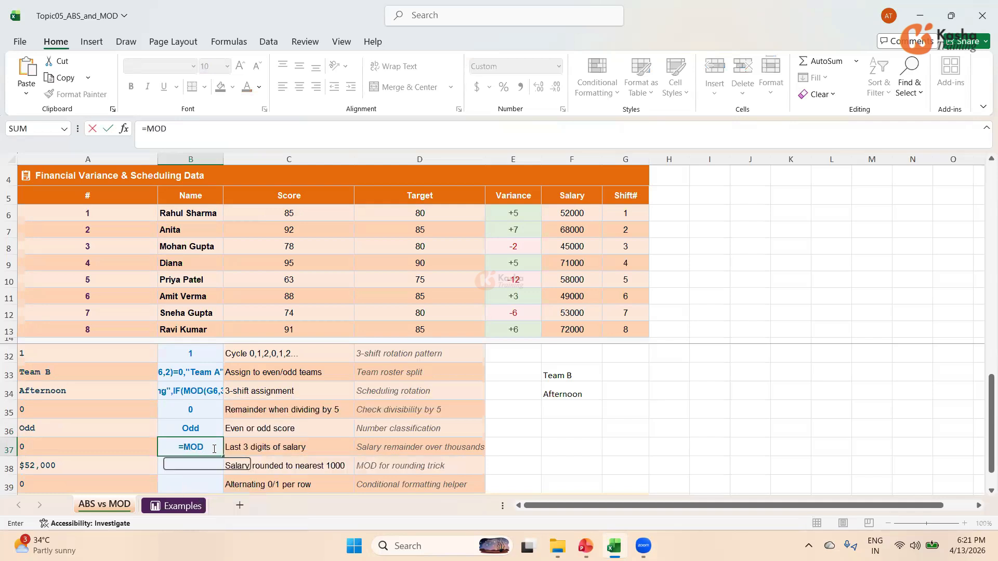
{"action": "left_click", "coordinate": [563, 212]}
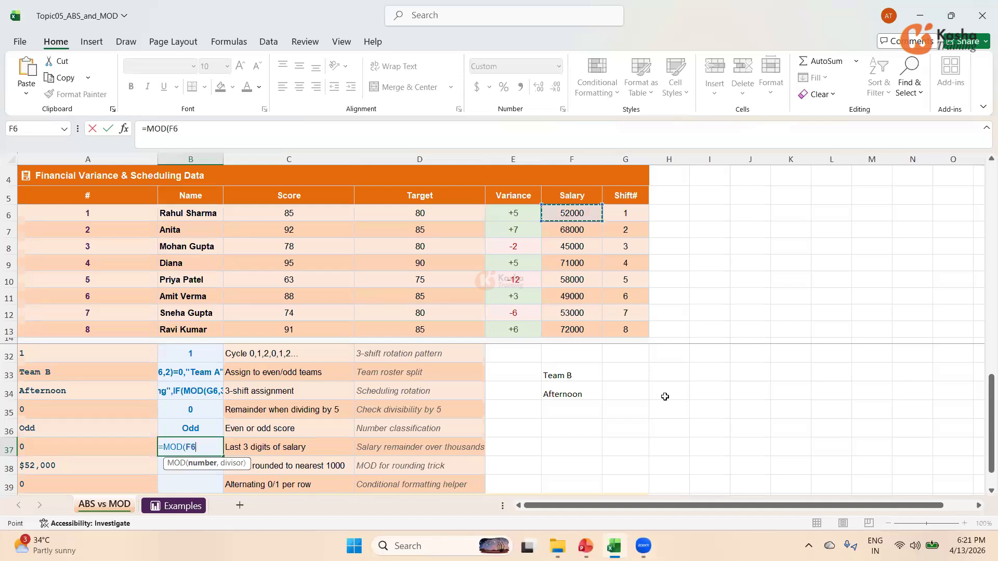
{"action": "type", "text": ",1000"}
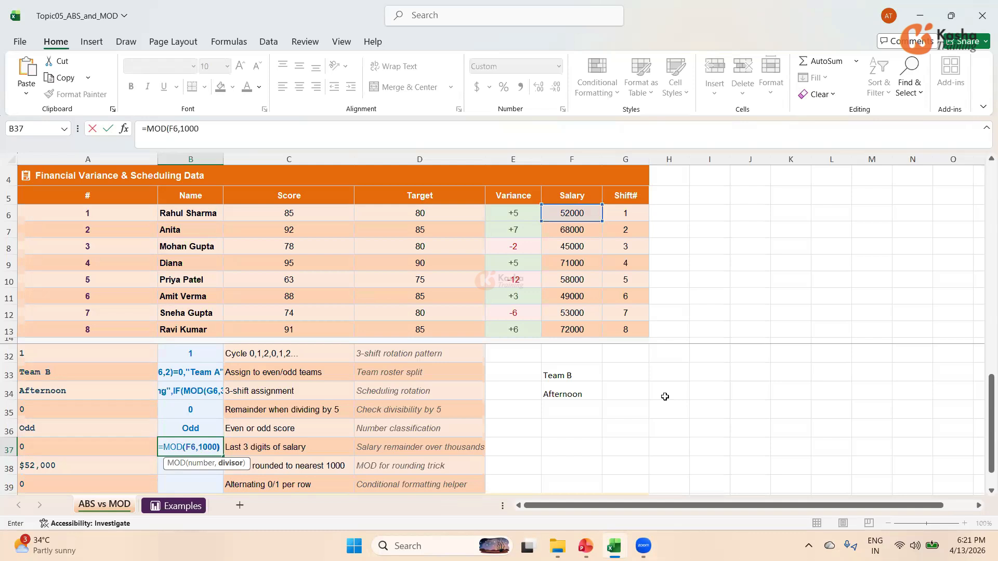
{"action": "type", "text": ")"}
{"action": "key", "text": "Return"}
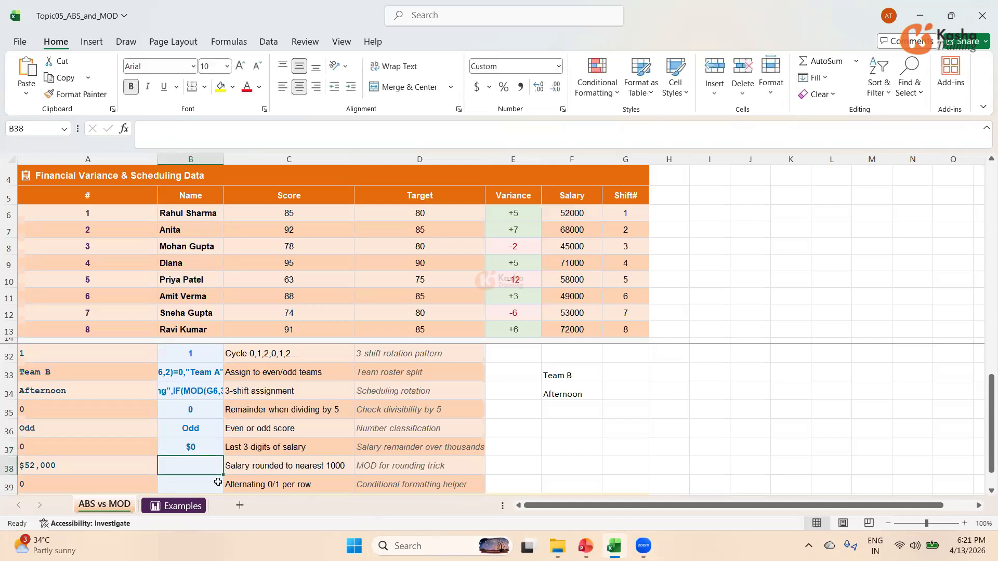
{"action": "left_click", "coordinate": [192, 447]}
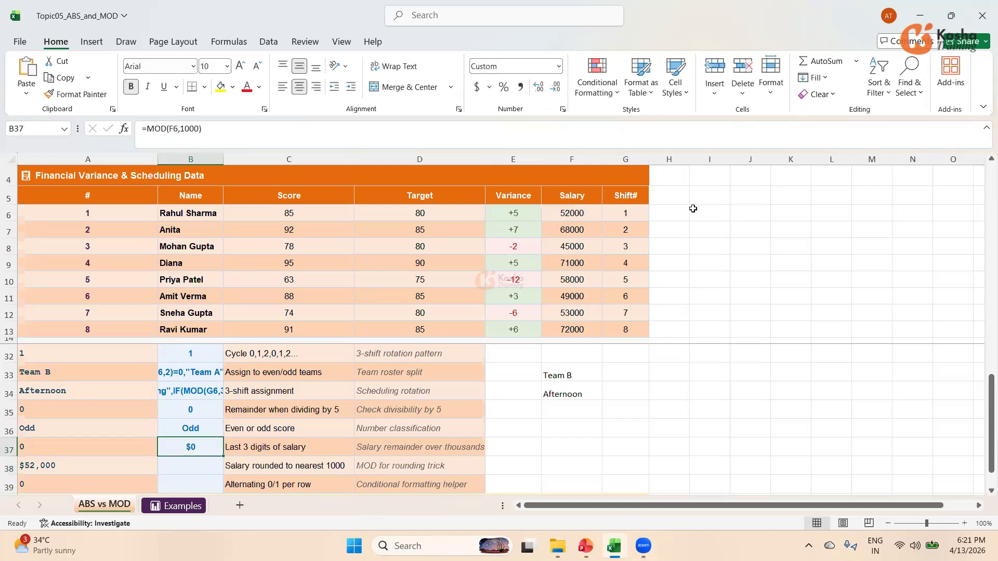
- Enter the test number 23456 in I6 and extract its last three digits with =MOD(I6,1000) in J6
{"action": "left_click", "coordinate": [707, 209]}
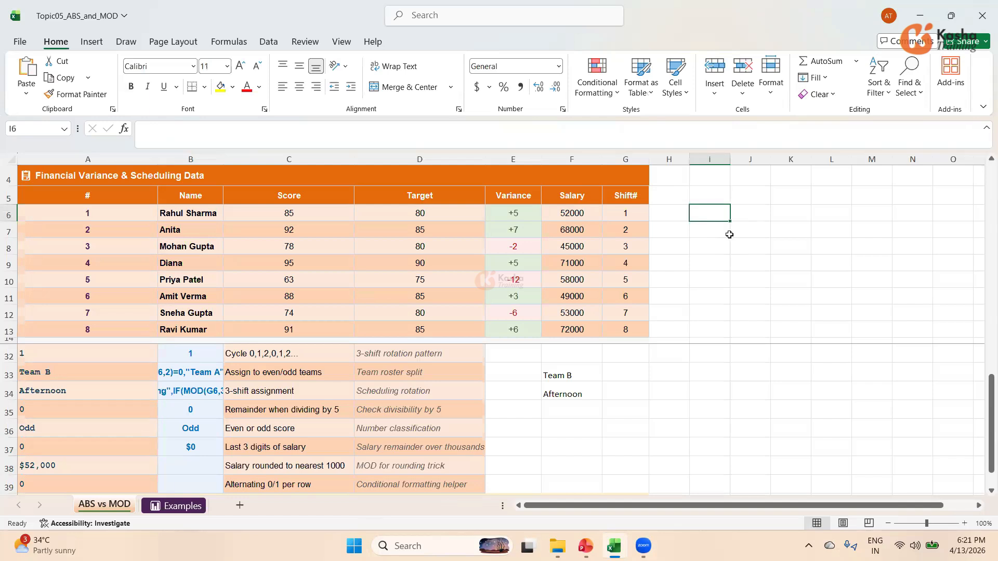
{"action": "type", "text": "23456"}
{"action": "key", "text": "Tab"}
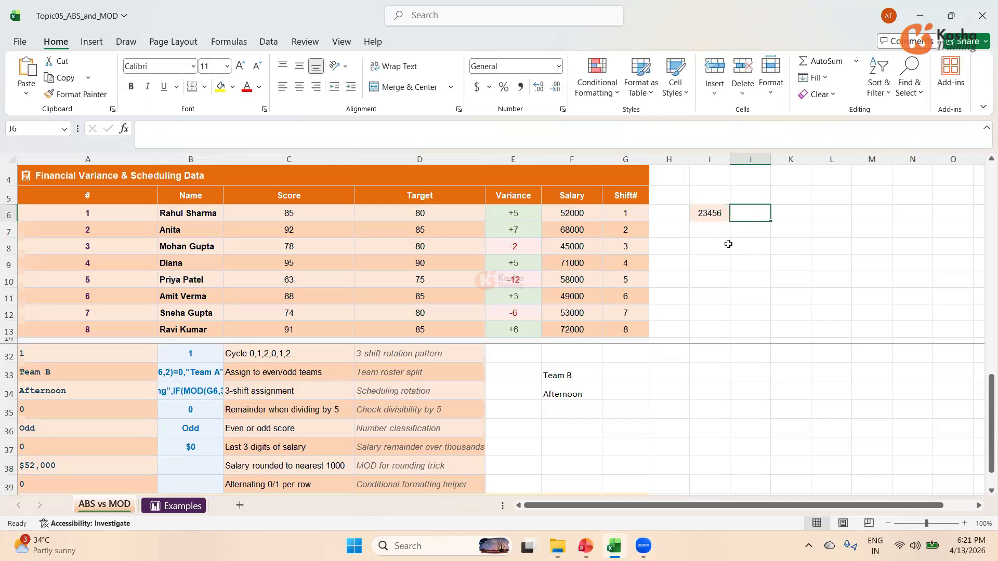
{"action": "type", "text": "="}
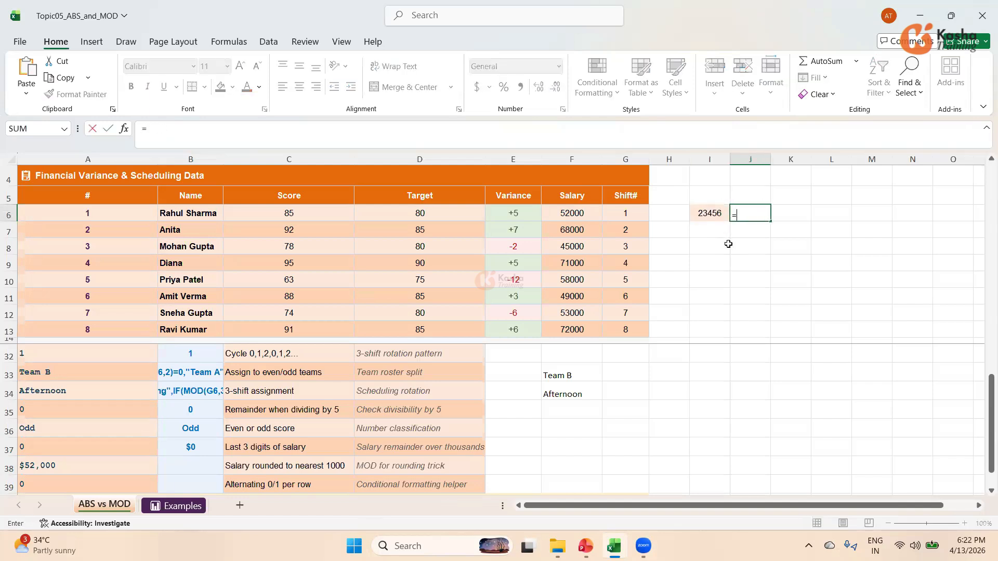
{"action": "type", "text": "MOD"}
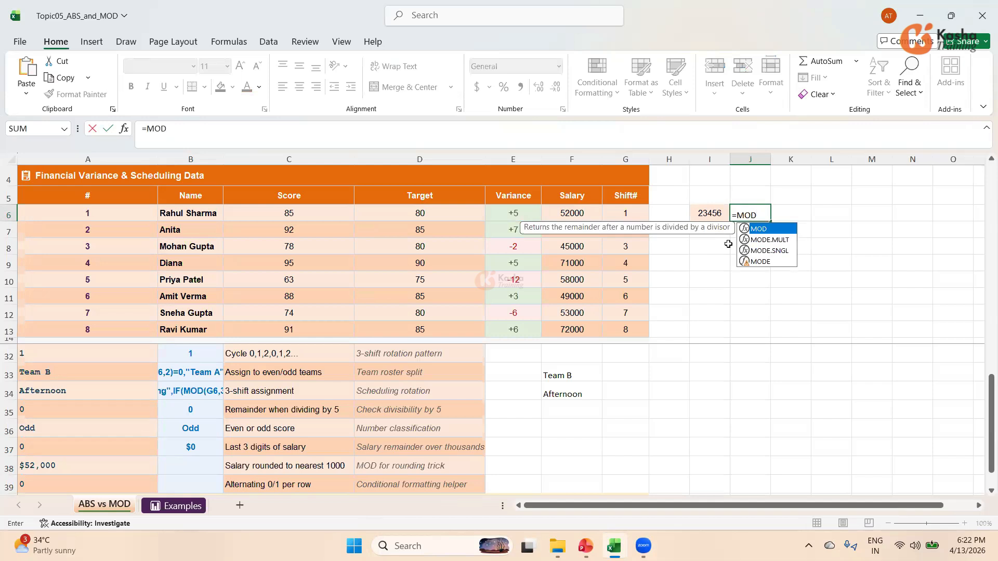
{"action": "type", "text": "("}
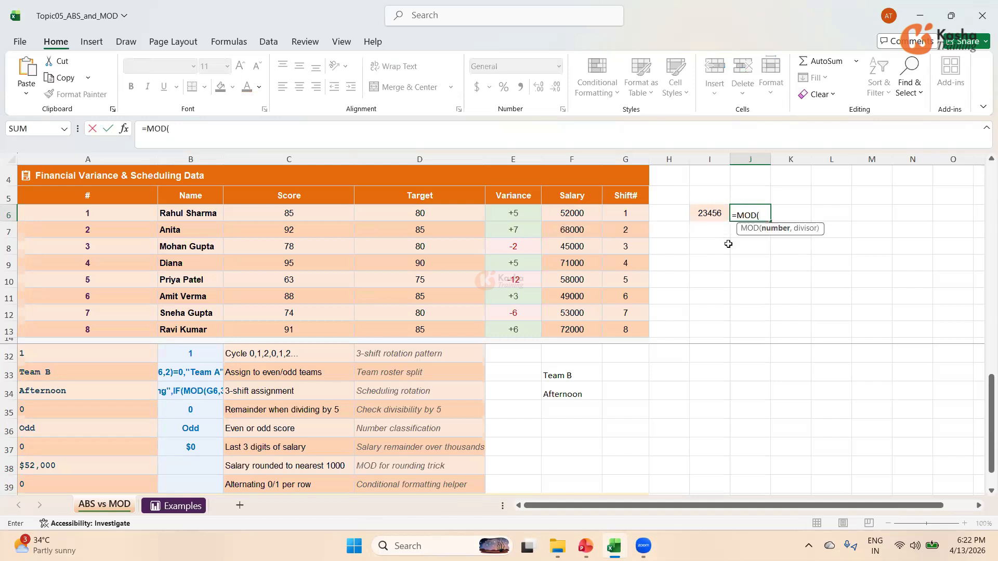
{"action": "left_click", "coordinate": [709, 213]}
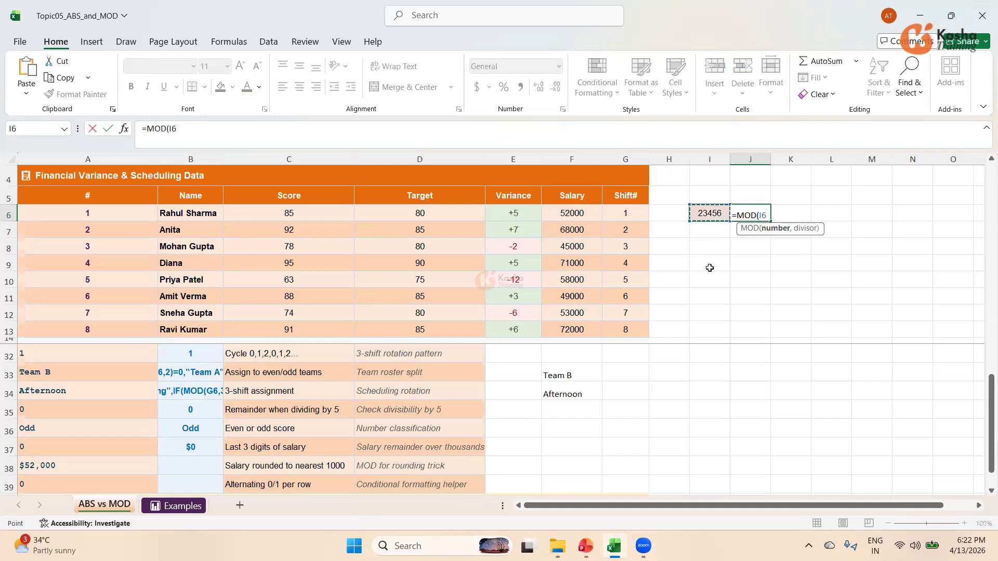
{"action": "type", "text": ",1000"}
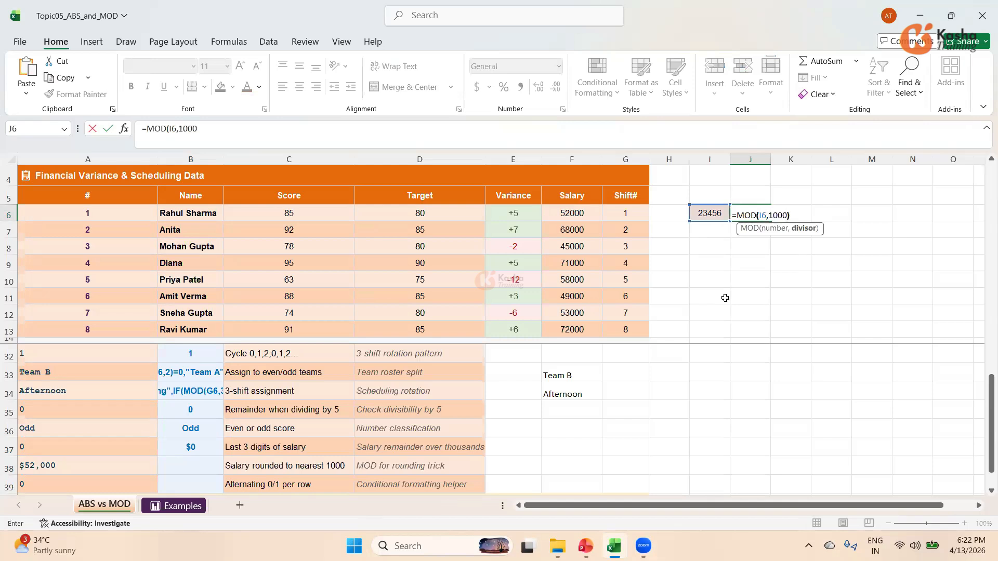
{"action": "key", "text": "Return"}
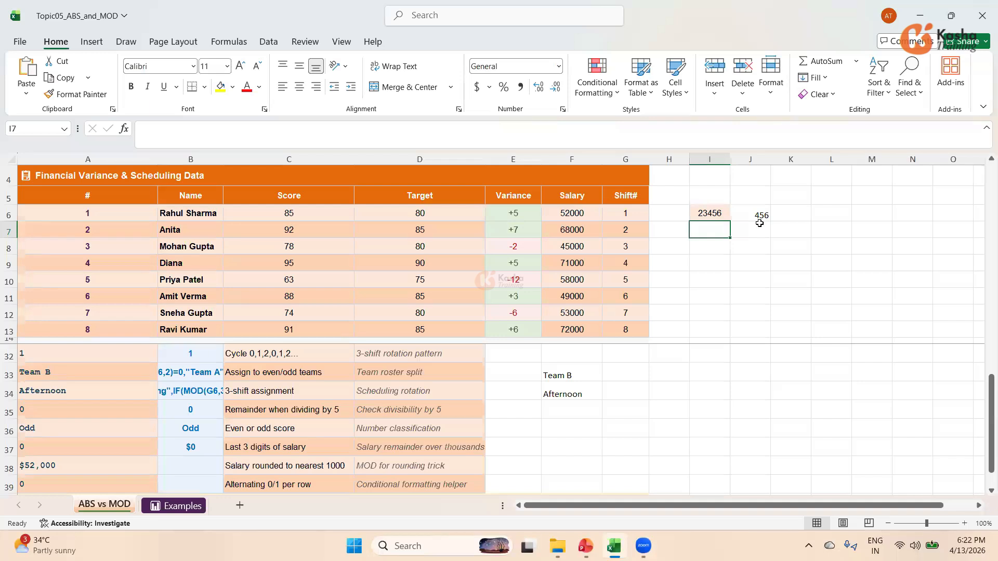
- Enter =F6-MOD(F6,1000) in Result cell B38 to round the salary to a multiple of 1000
{"action": "left_click", "coordinate": [990, 491]}
{"action": "left_click", "coordinate": [990, 491]}
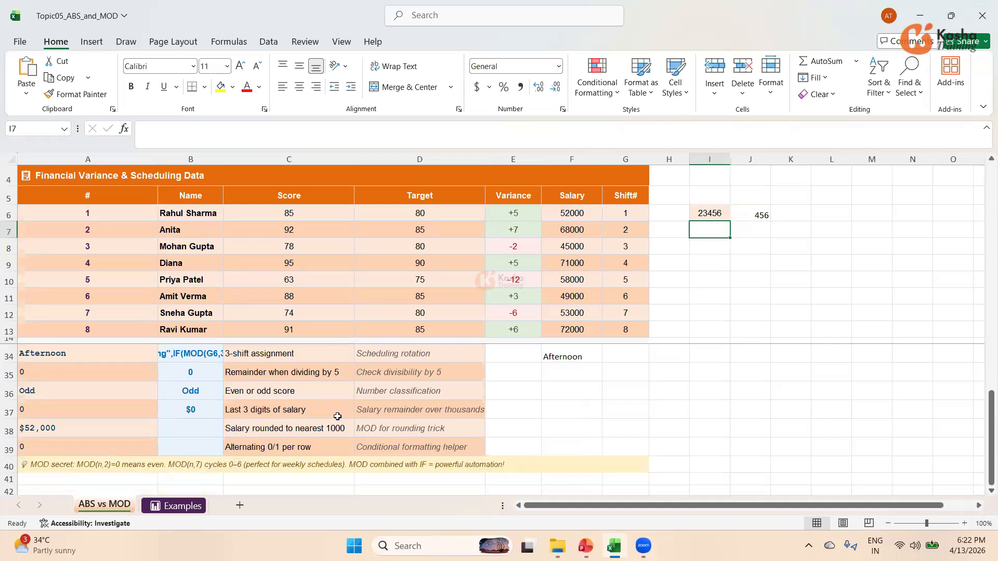
{"action": "left_click", "coordinate": [191, 429]}
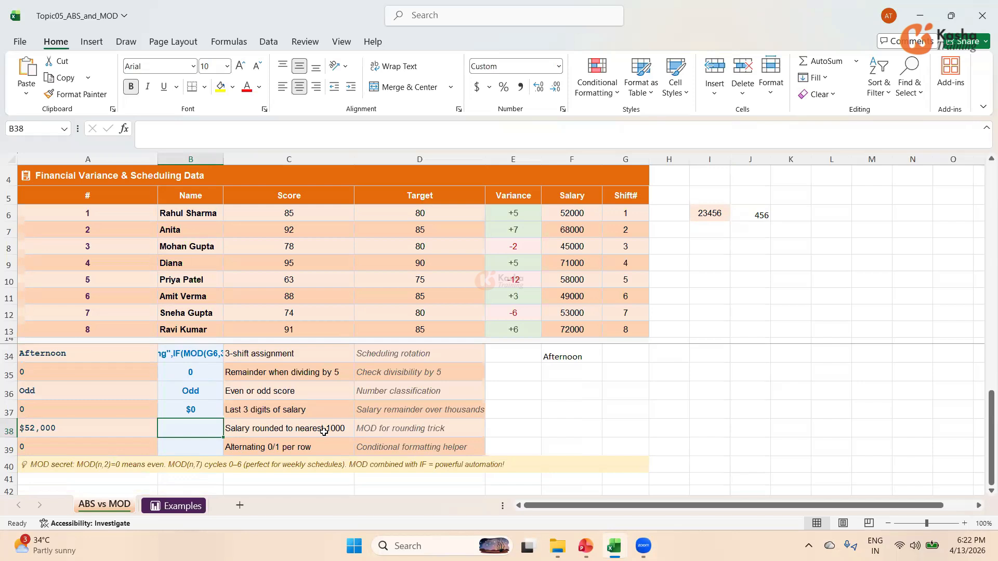
{"action": "type", "text": "="}
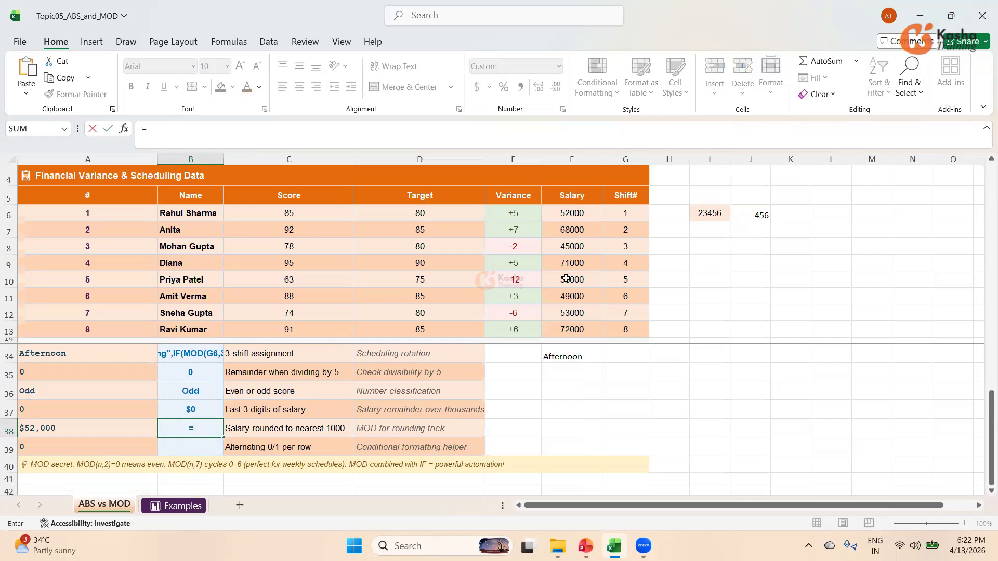
{"action": "left_click", "coordinate": [574, 213]}
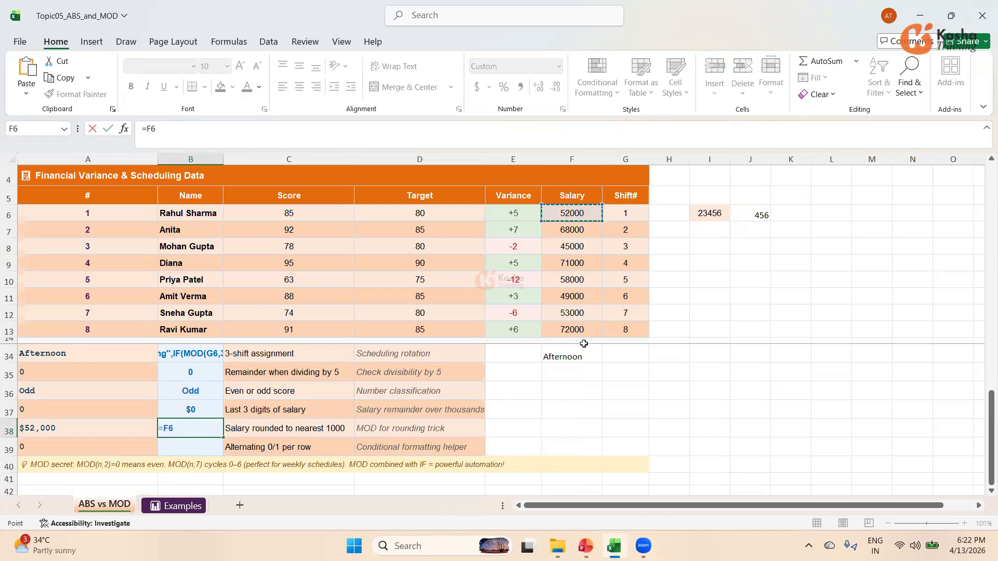
{"action": "type", "text": "-MOD("}
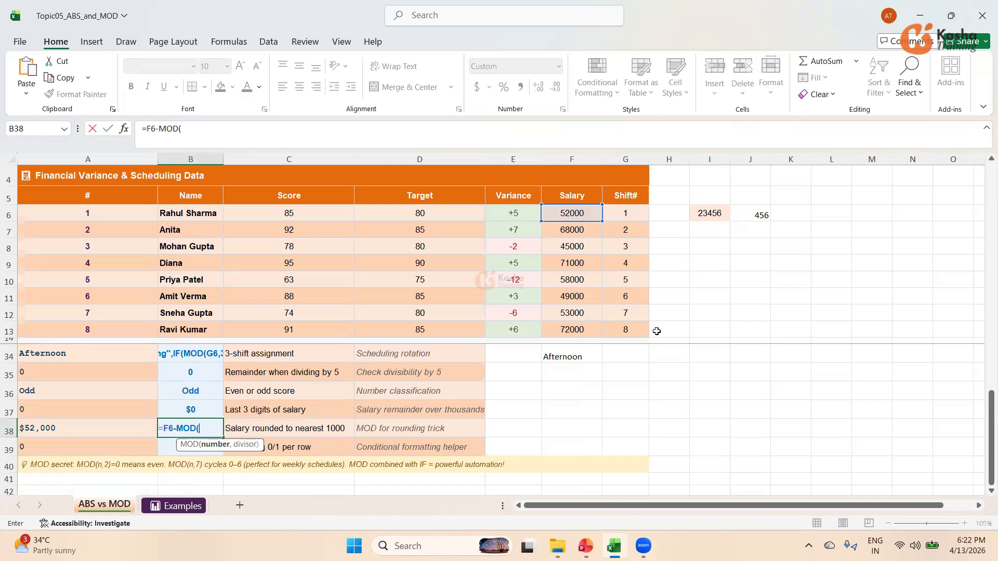
{"action": "left_click", "coordinate": [572, 209]}
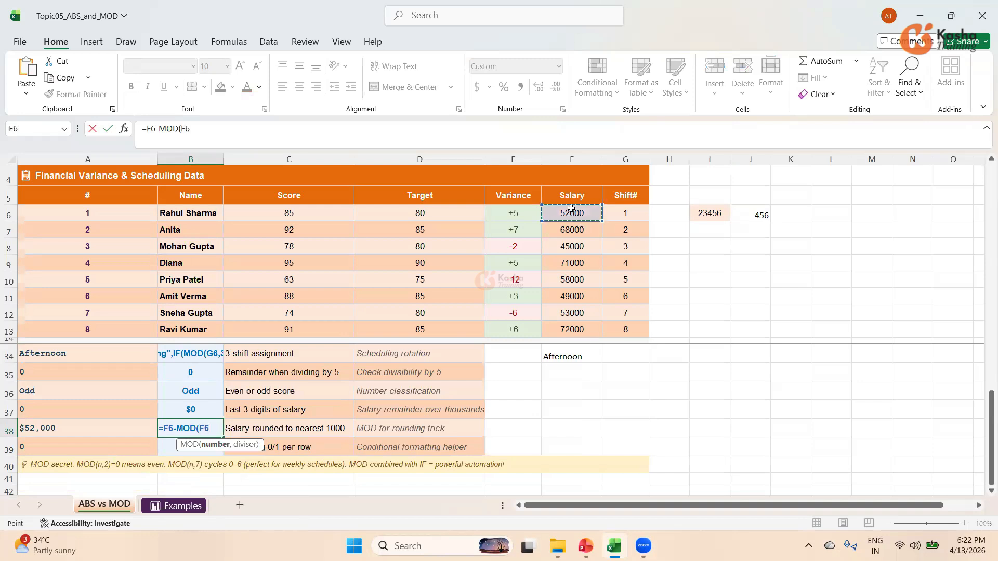
{"action": "type", "text": ",1000"}
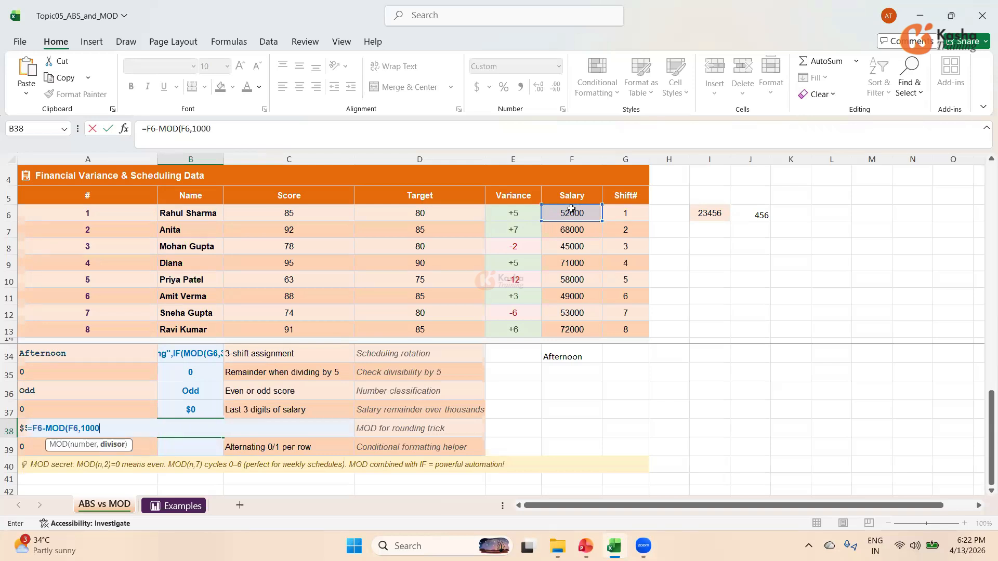
{"action": "type", "text": ")"}
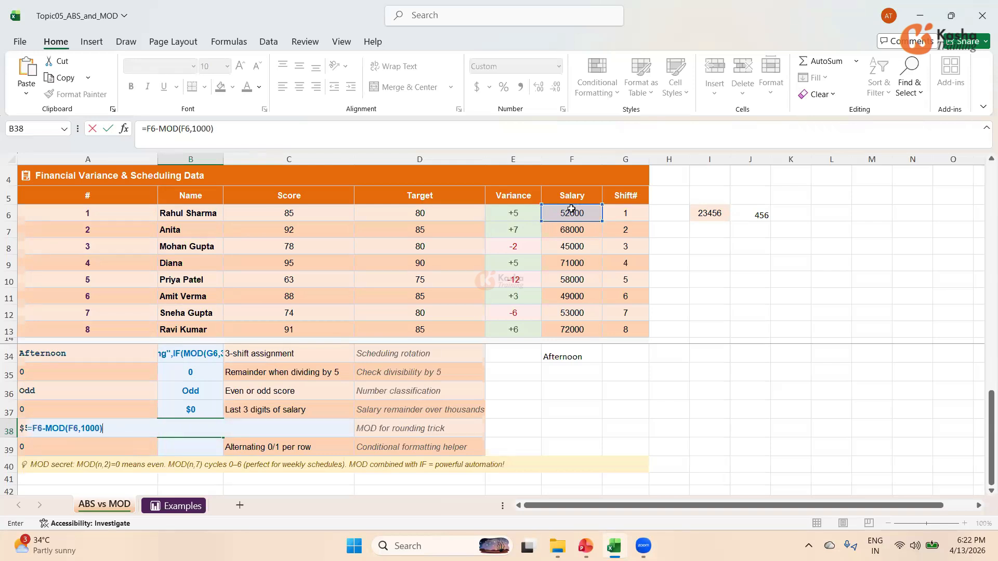
{"action": "key", "text": "Return"}
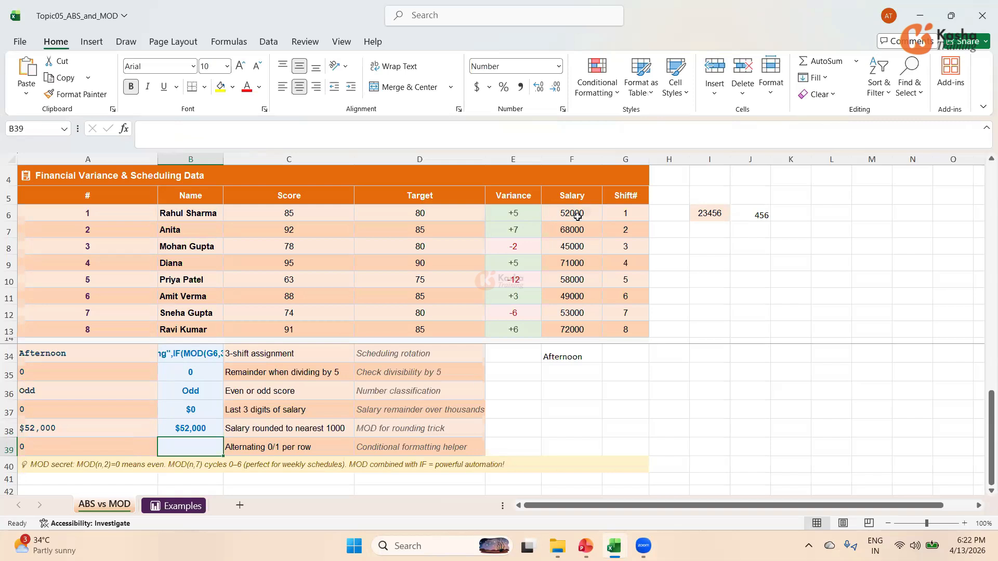
{"action": "left_click", "coordinate": [701, 213]}
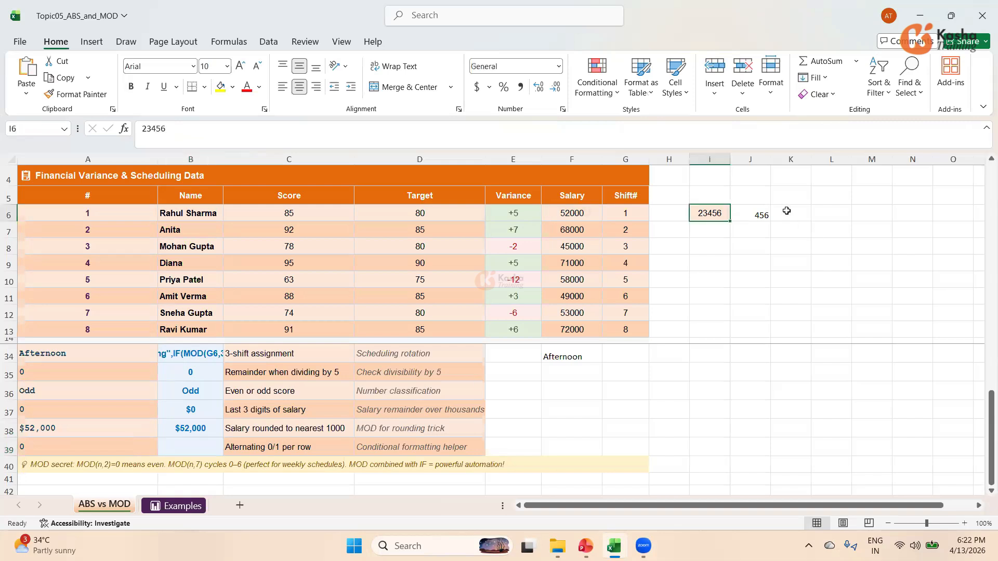
- Enter =I6-MOD(I6,1000) in K6 to round the test number down to a multiple of 1000
{"action": "left_click", "coordinate": [787, 211]}
{"action": "type", "text": "="}
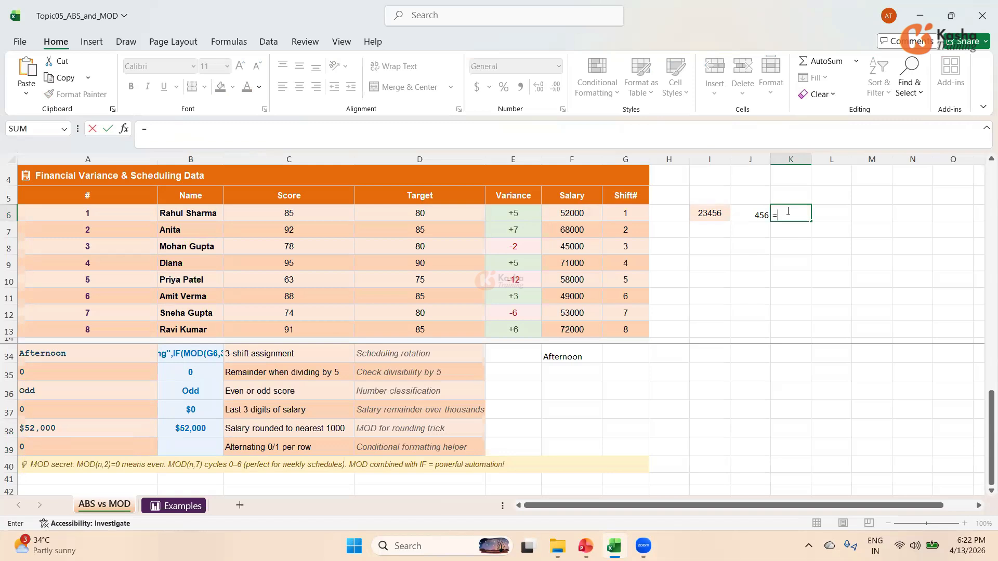
{"action": "left_click", "coordinate": [709, 210]}
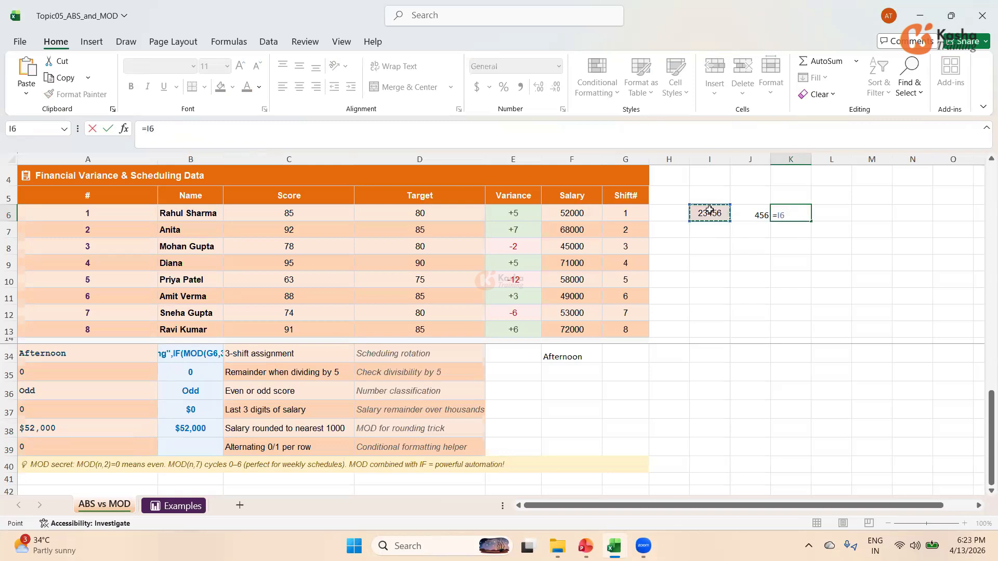
{"action": "type", "text": "-MOD"}
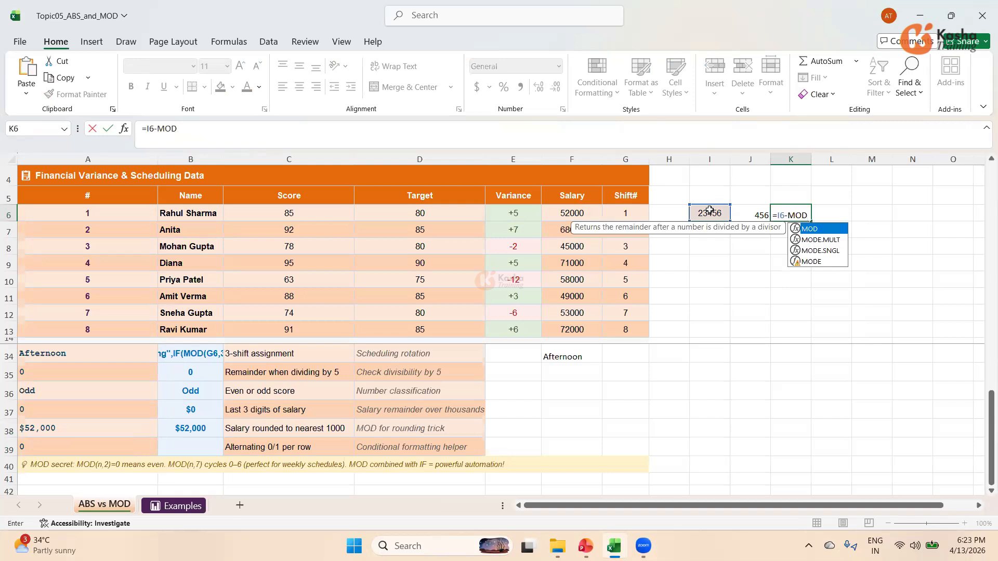
{"action": "type", "text": "("}
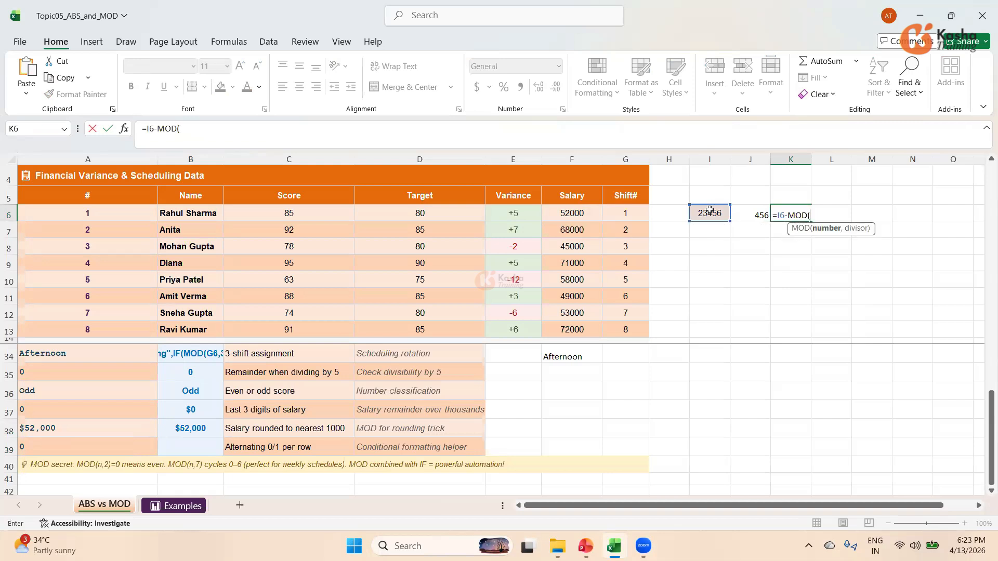
{"action": "left_click", "coordinate": [709, 210]}
{"action": "type", "text": ","}
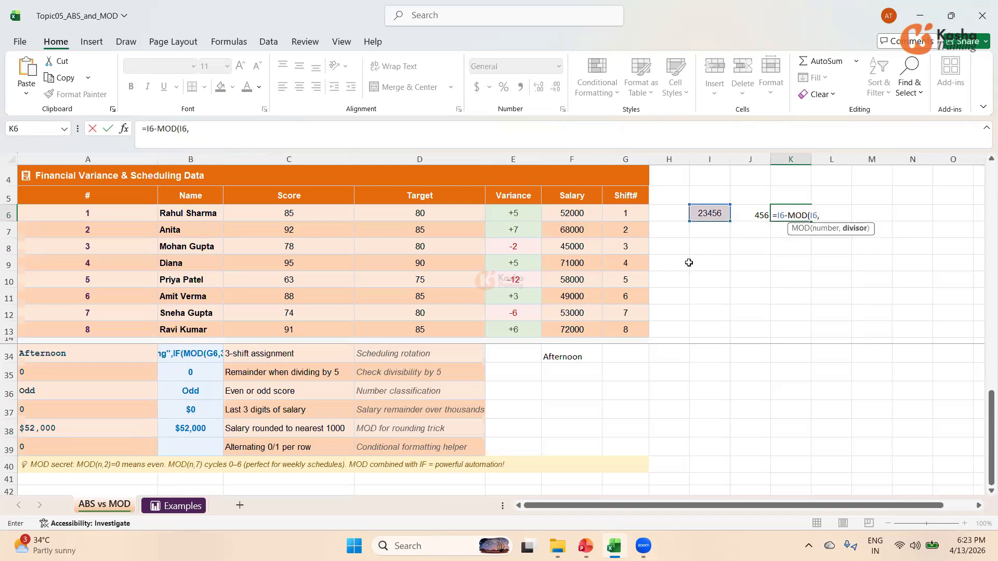
{"action": "type", "text": "1000)"}
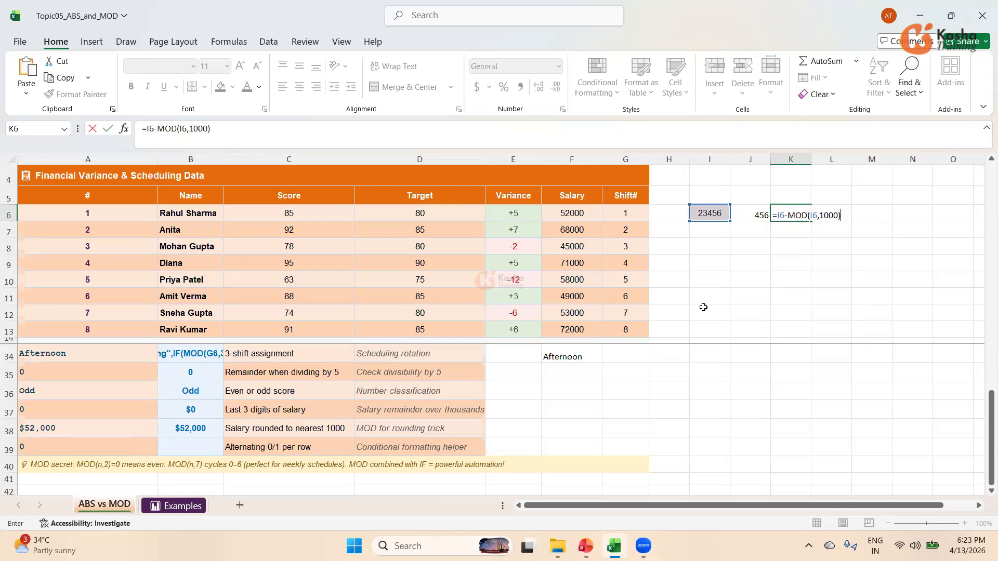
{"action": "key", "text": "Return"}
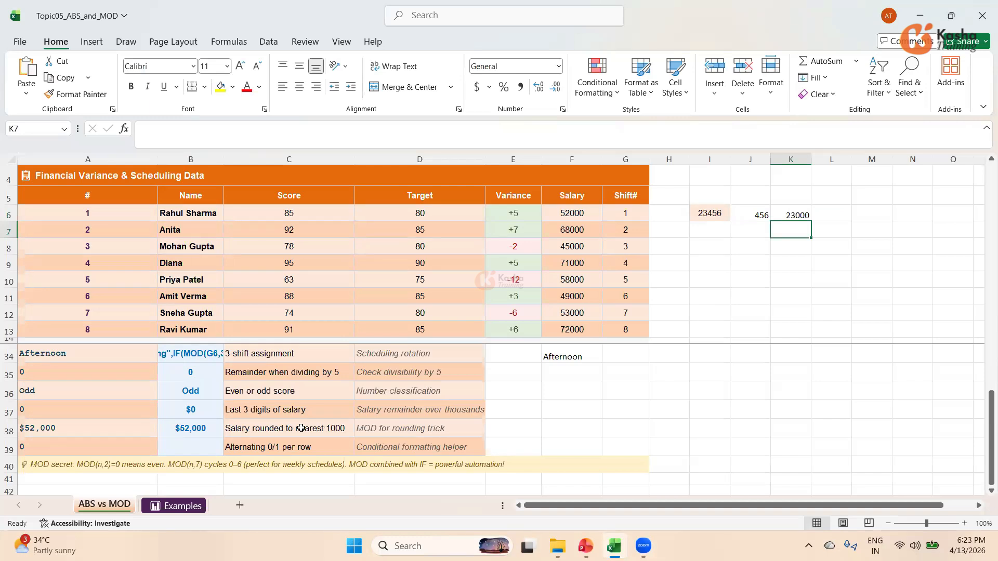
- Enter =MOD(ROW()-5,2) in Result cell B39 to produce an alternating 0/1 value per row
{"action": "left_click", "coordinate": [203, 451]}
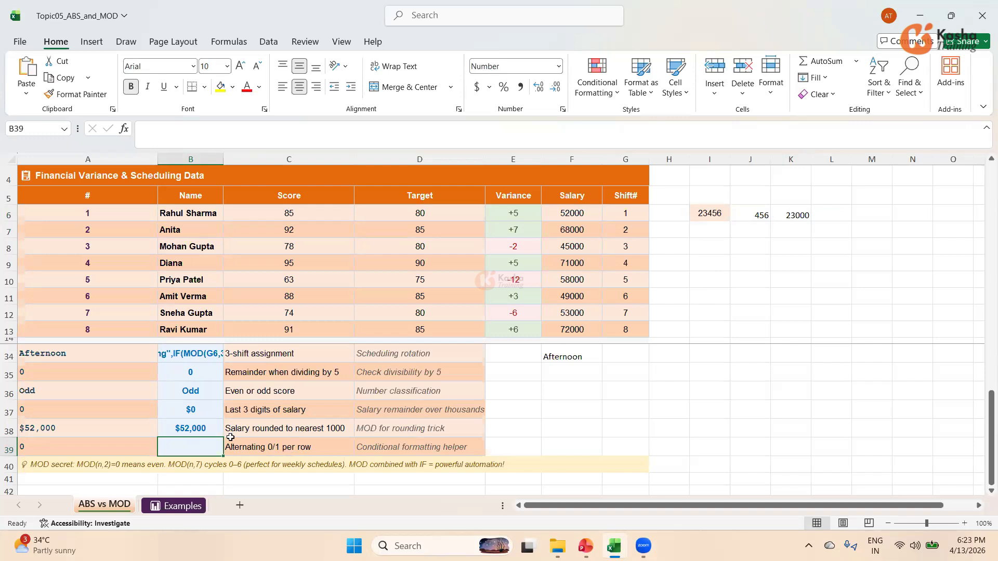
{"action": "type", "text": "="}
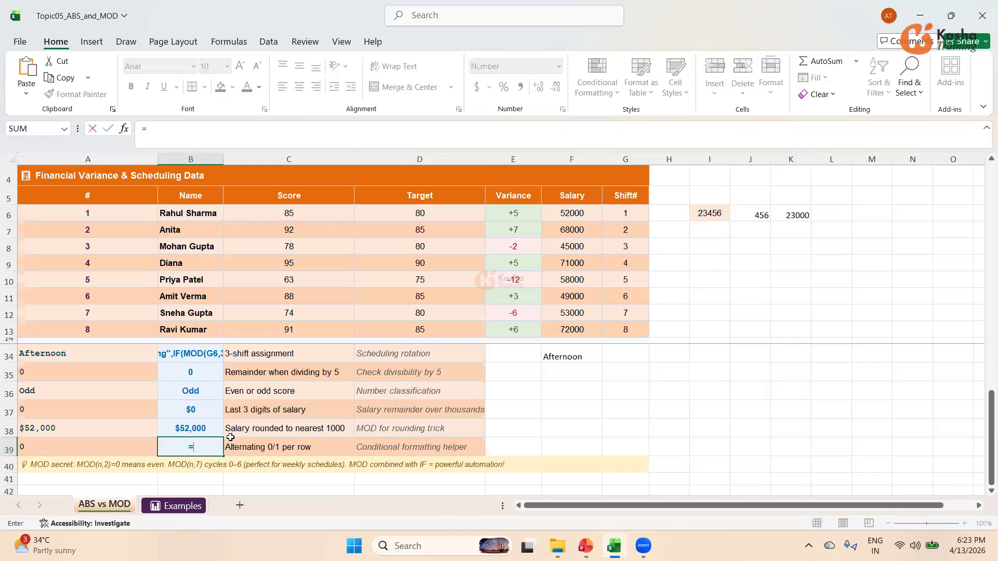
{"action": "type", "text": "MOD"}
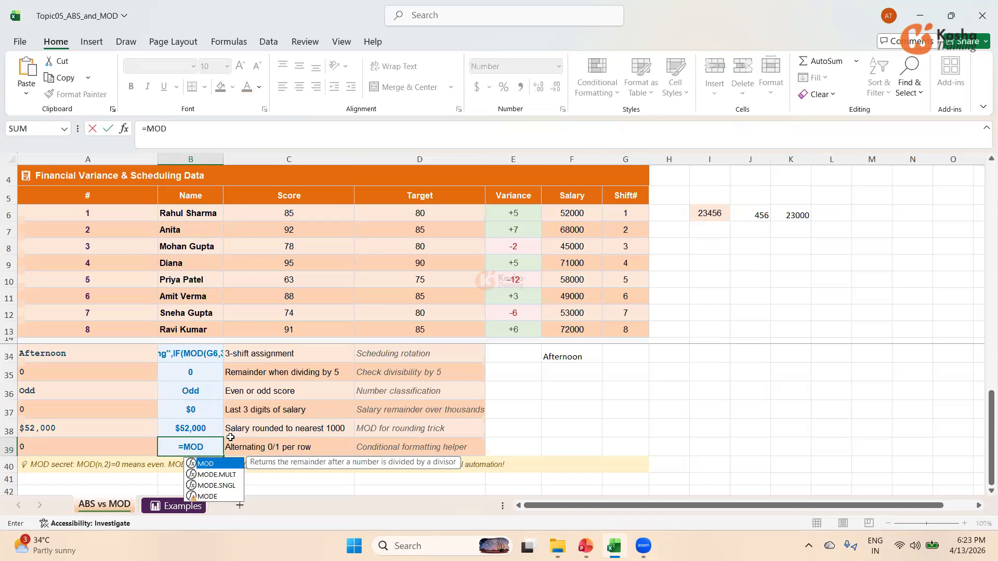
{"action": "type", "text": "("}
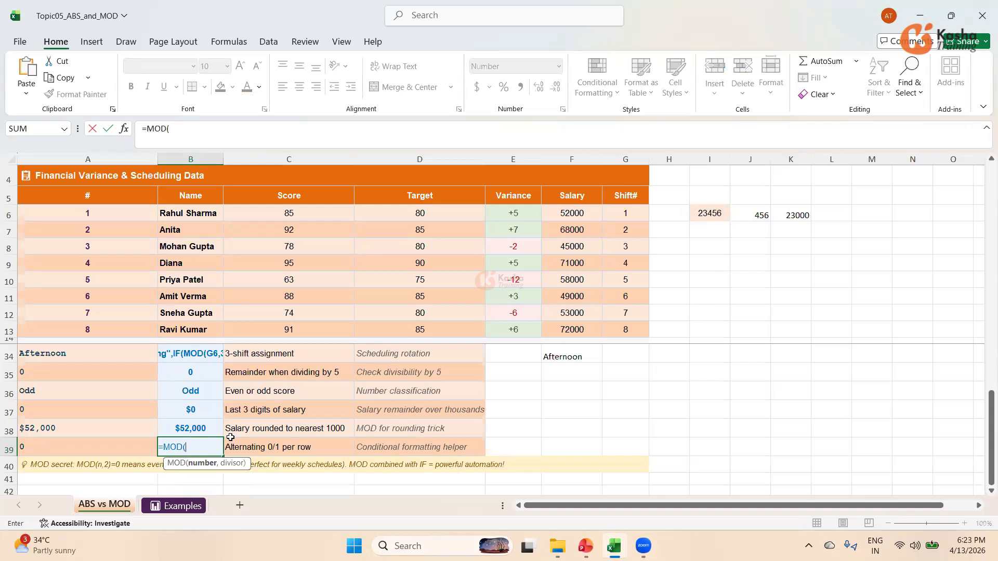
{"action": "type", "text": "ROW"}
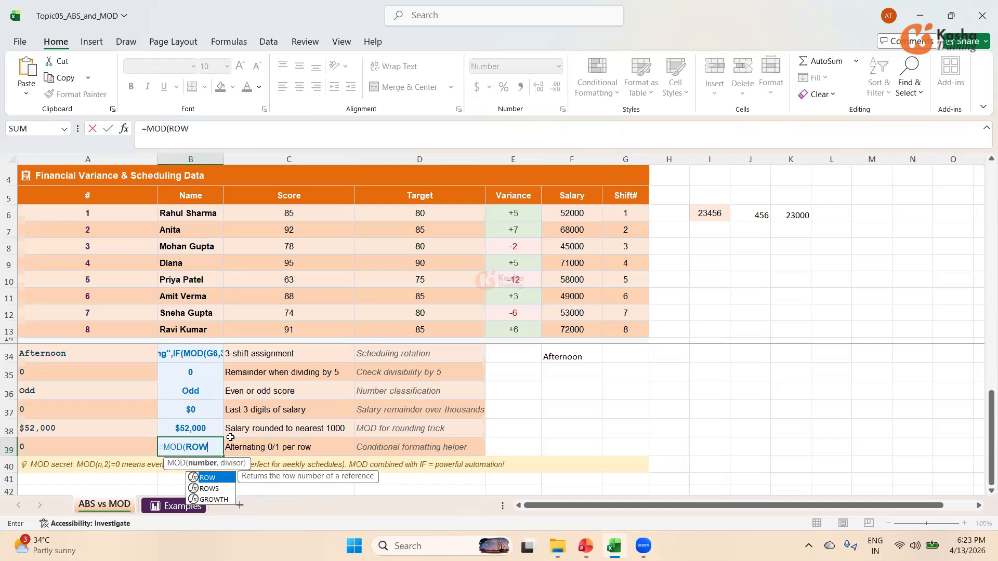
{"action": "key", "text": "Return"}
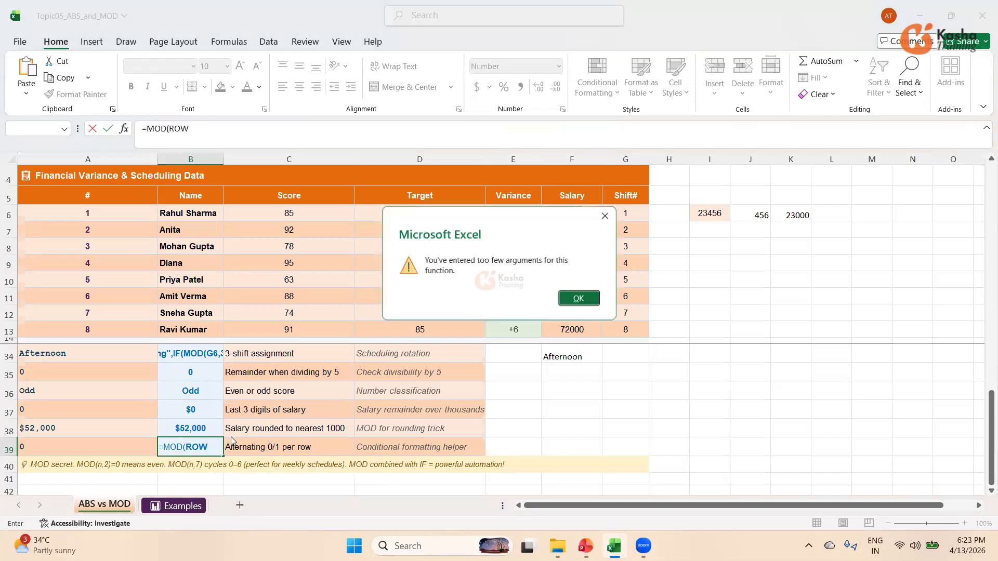
{"action": "left_click", "coordinate": [565, 300]}
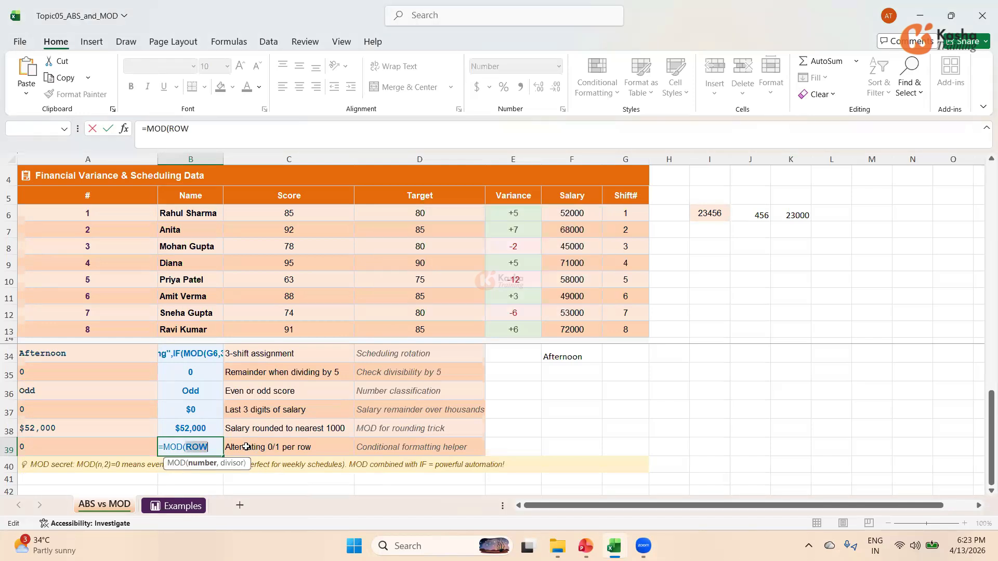
{"action": "left_click", "coordinate": [213, 449]}
{"action": "key", "text": "Return"}
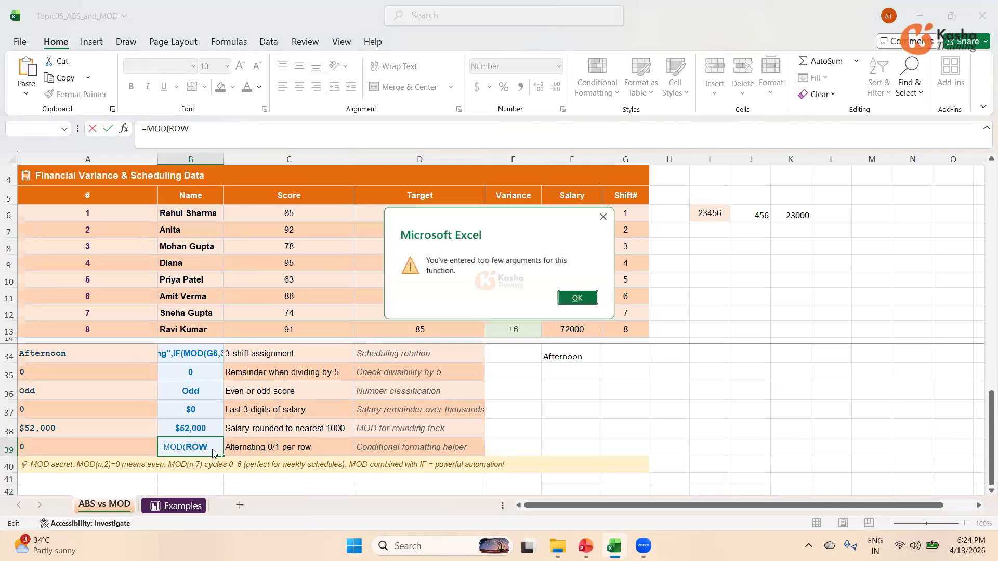
{"action": "key", "text": "Return"}
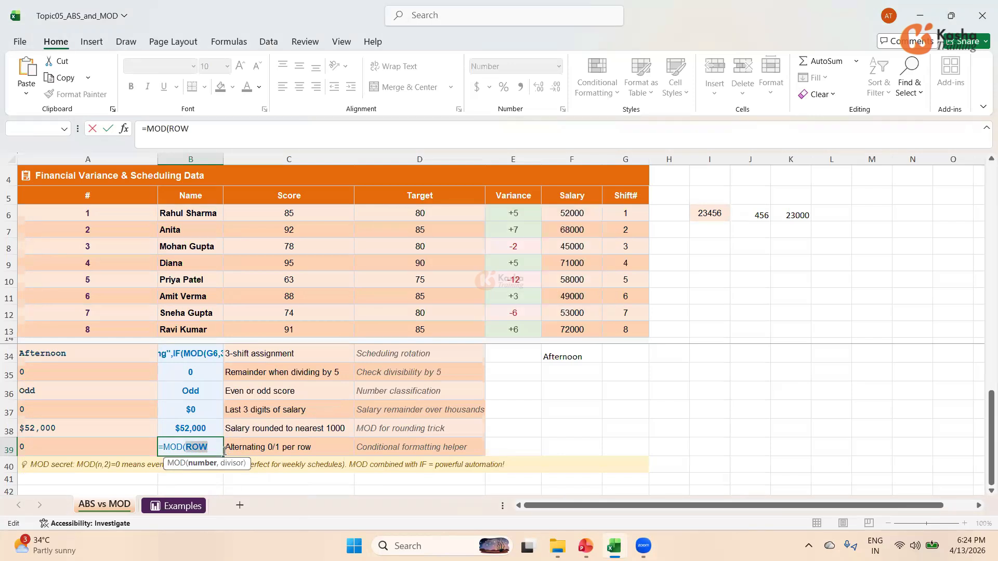
{"action": "left_click", "coordinate": [218, 448]}
{"action": "type", "text": "("}
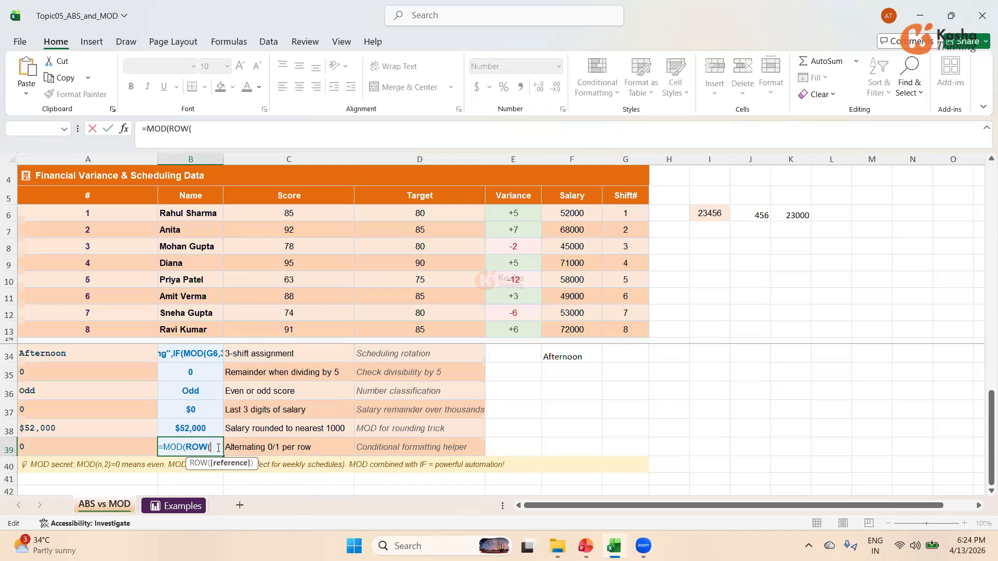
{"action": "type", "text": ")"}
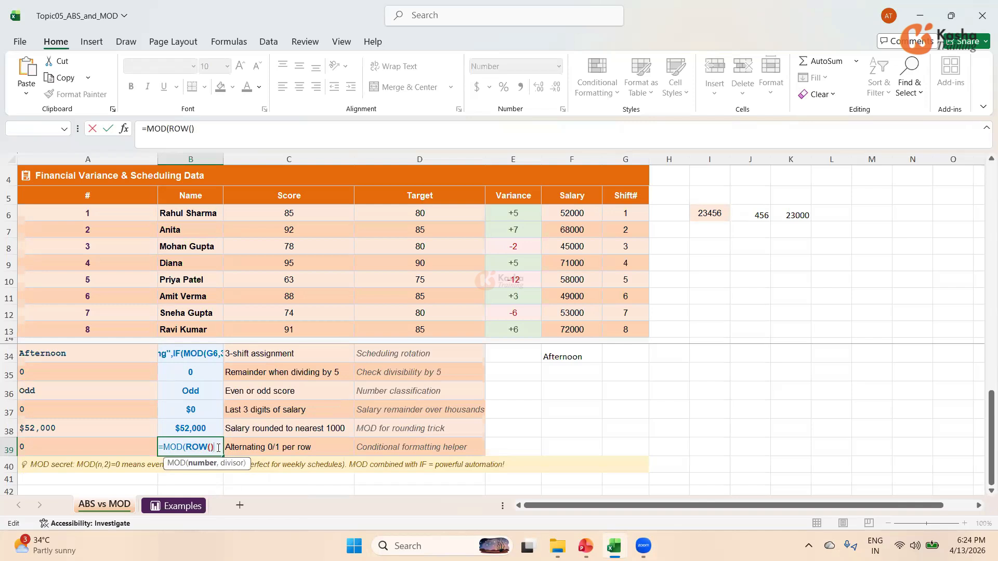
{"action": "type", "text": "-5,2"}
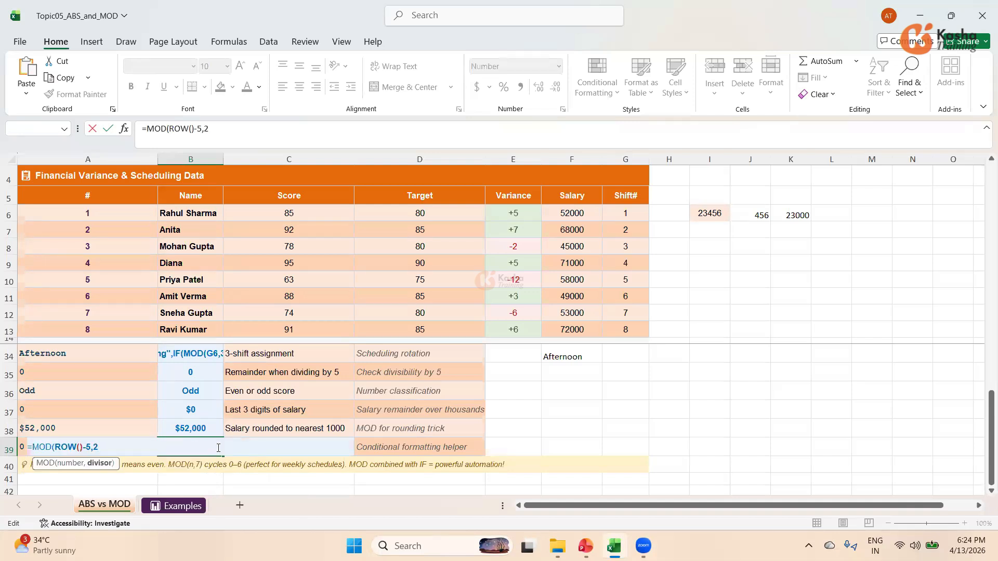
{"action": "type", "text": ")"}
{"action": "key", "text": "Return"}
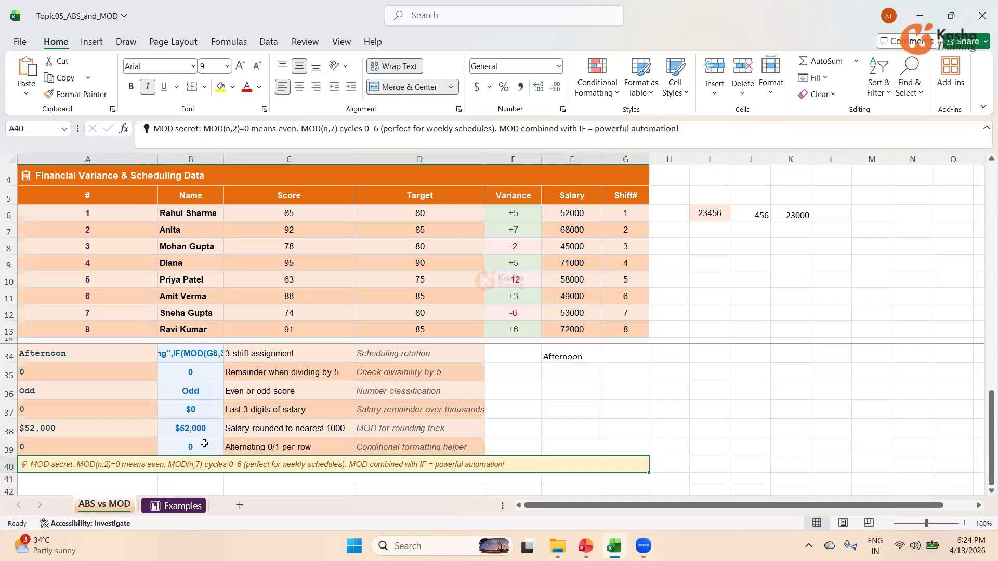
{"action": "left_click", "coordinate": [204, 444]}
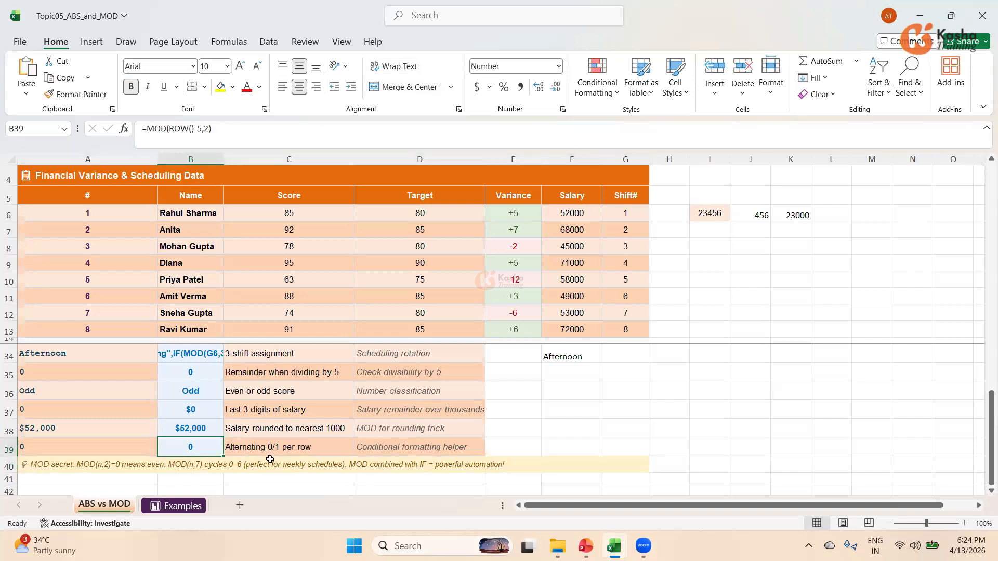